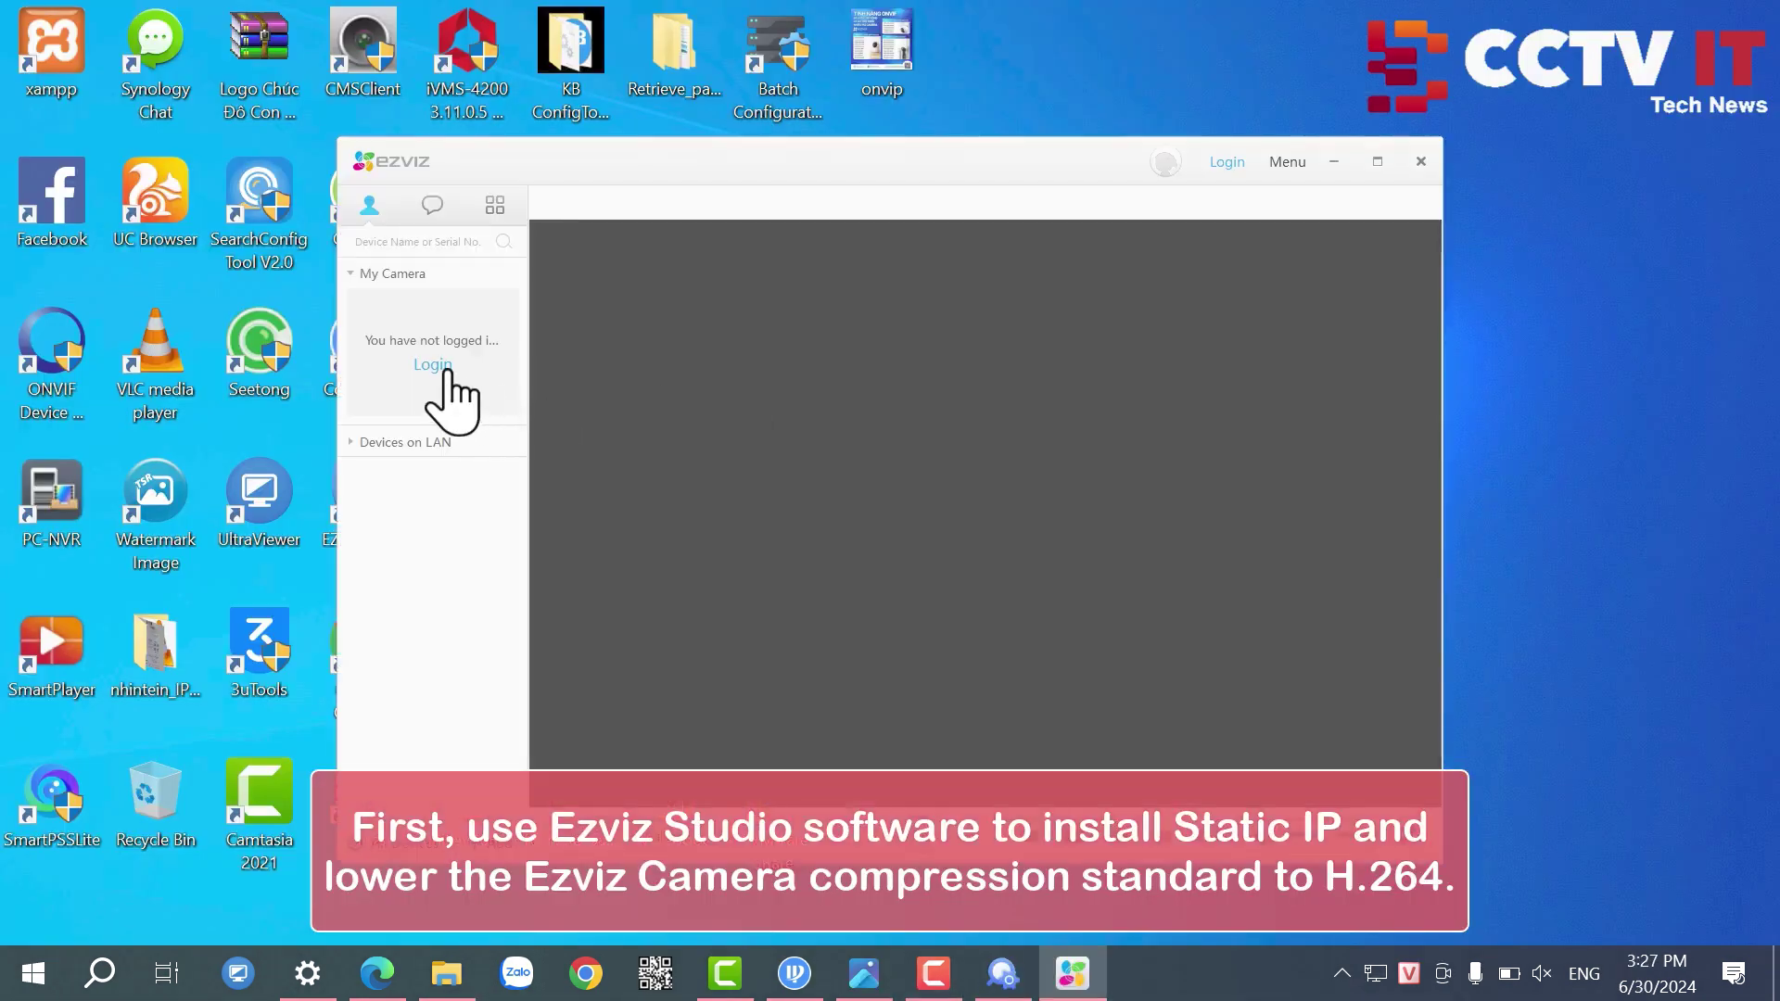
Step: Log in to the Ezviz account and open the All Devices list showing the H6C camera
left_click(436, 365)
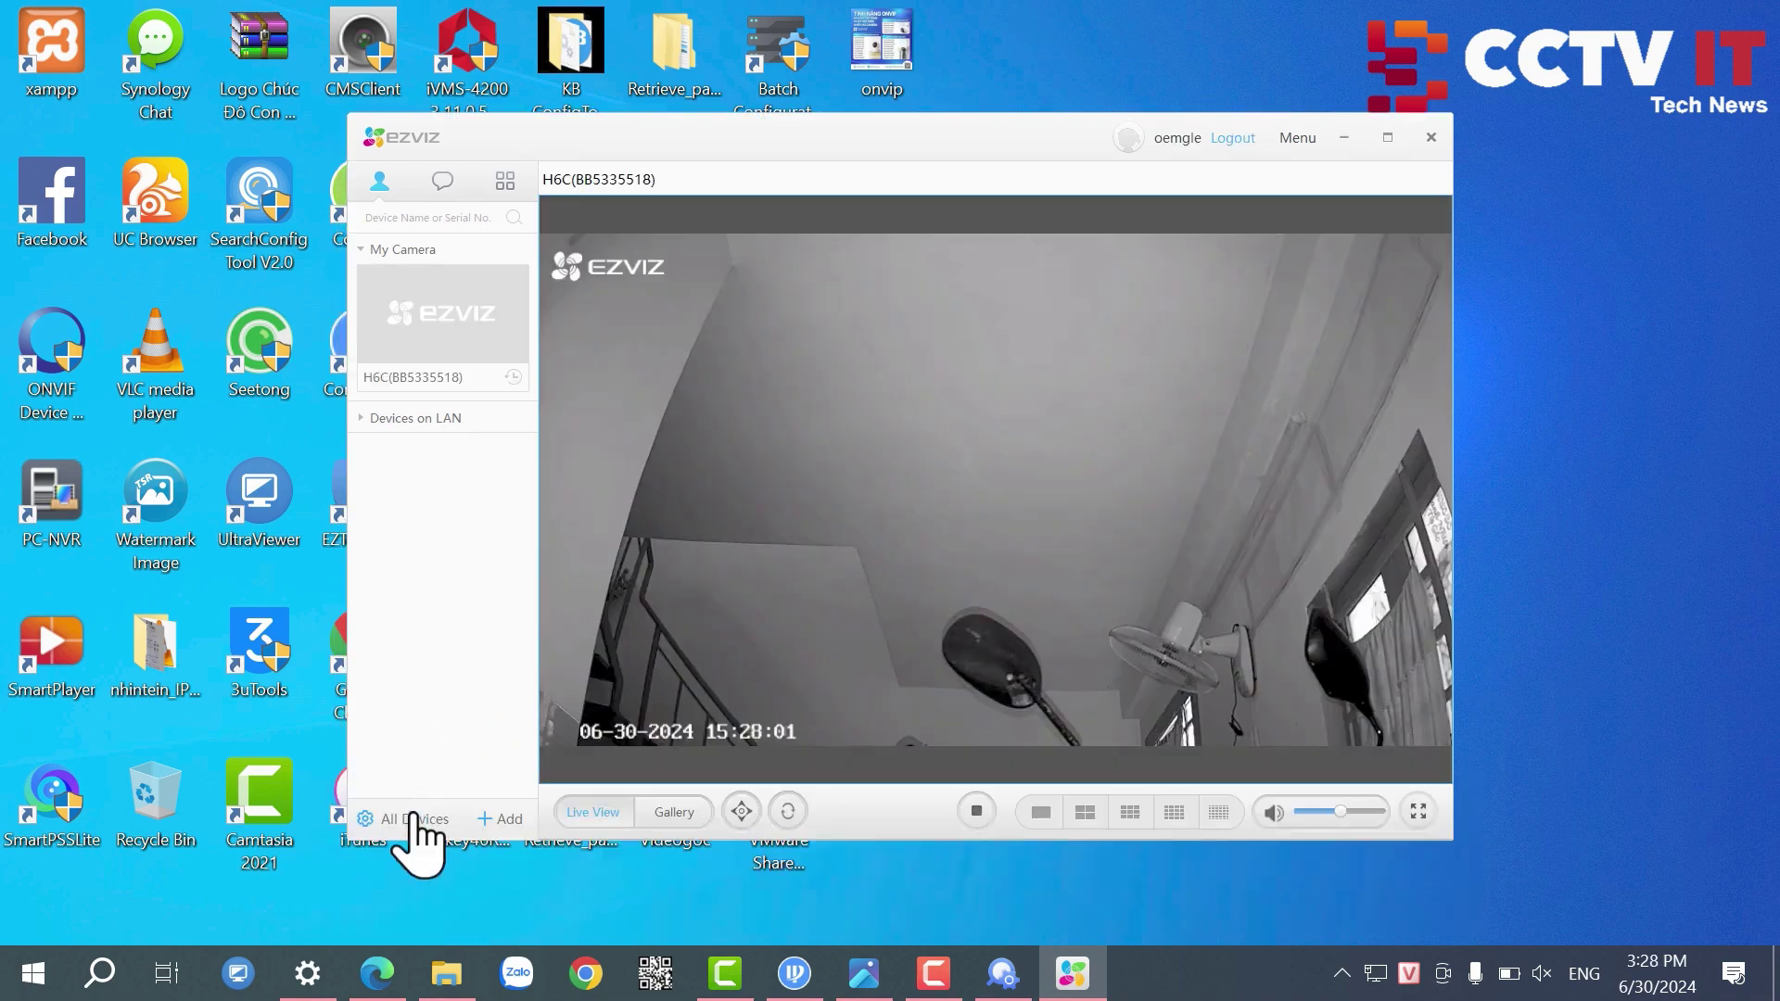
left_click(409, 817)
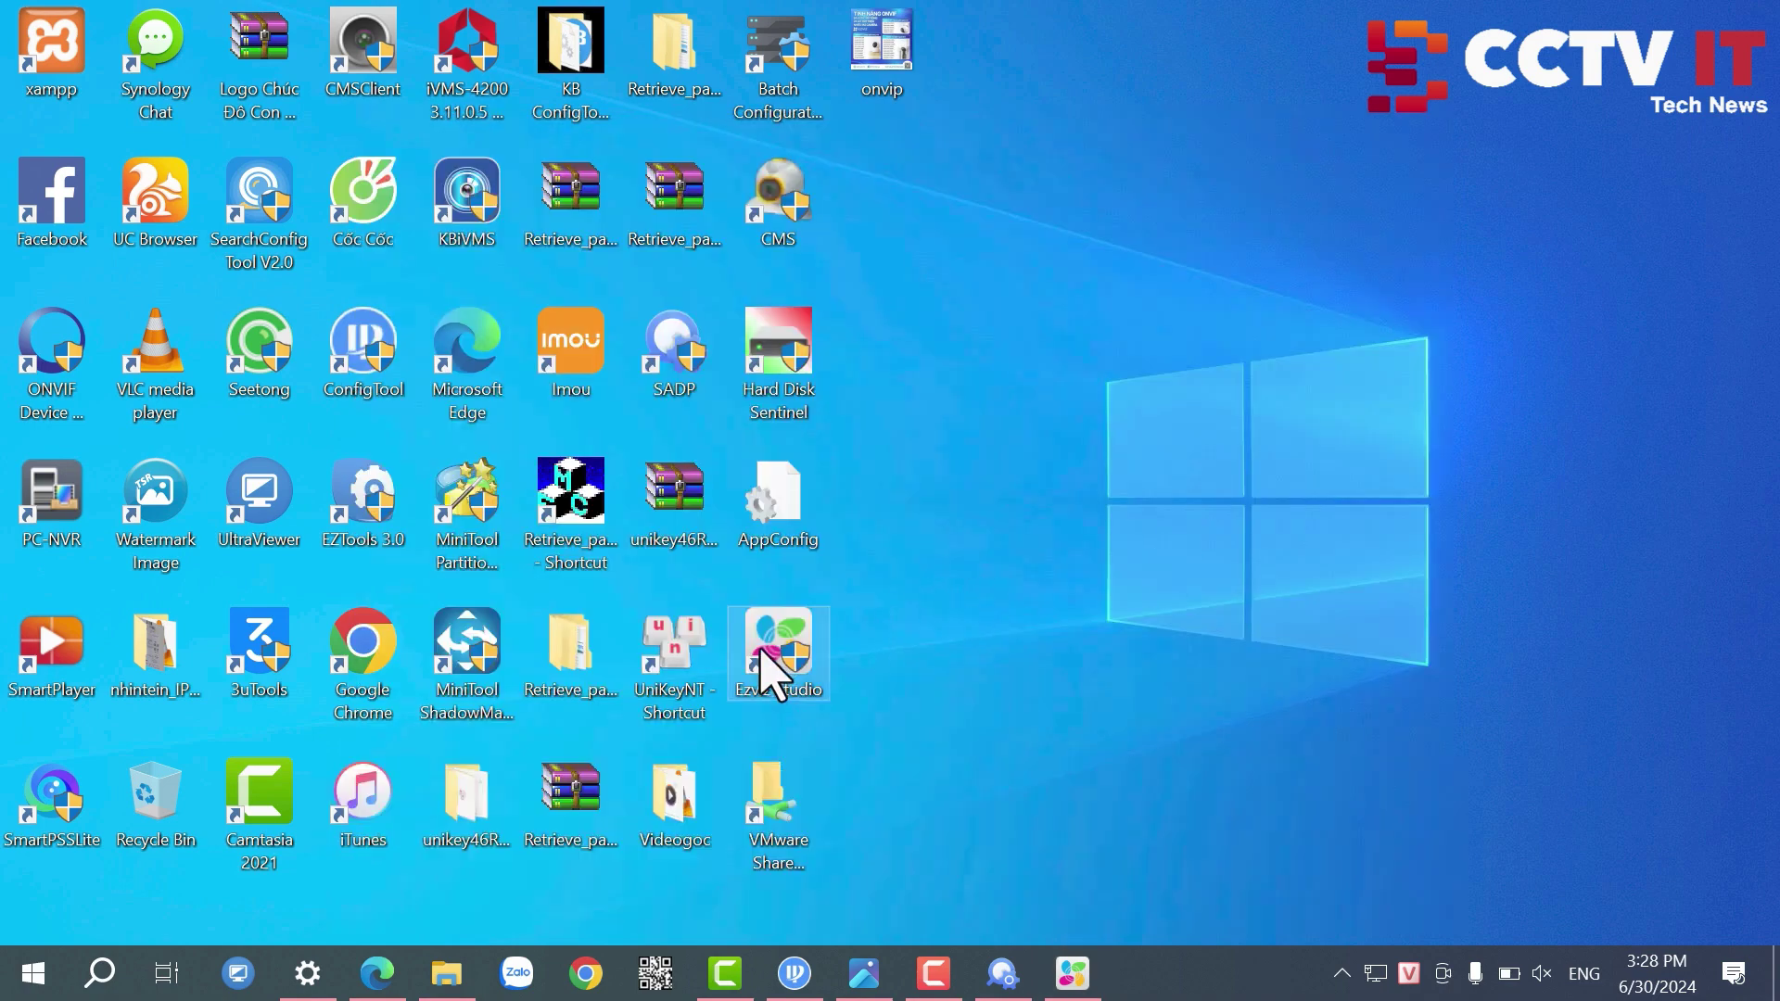
Step: Go from the shortcut's file location to Ezviz Studio's config folder, select AppConfig, then minimize Explorer
right_click(783, 672)
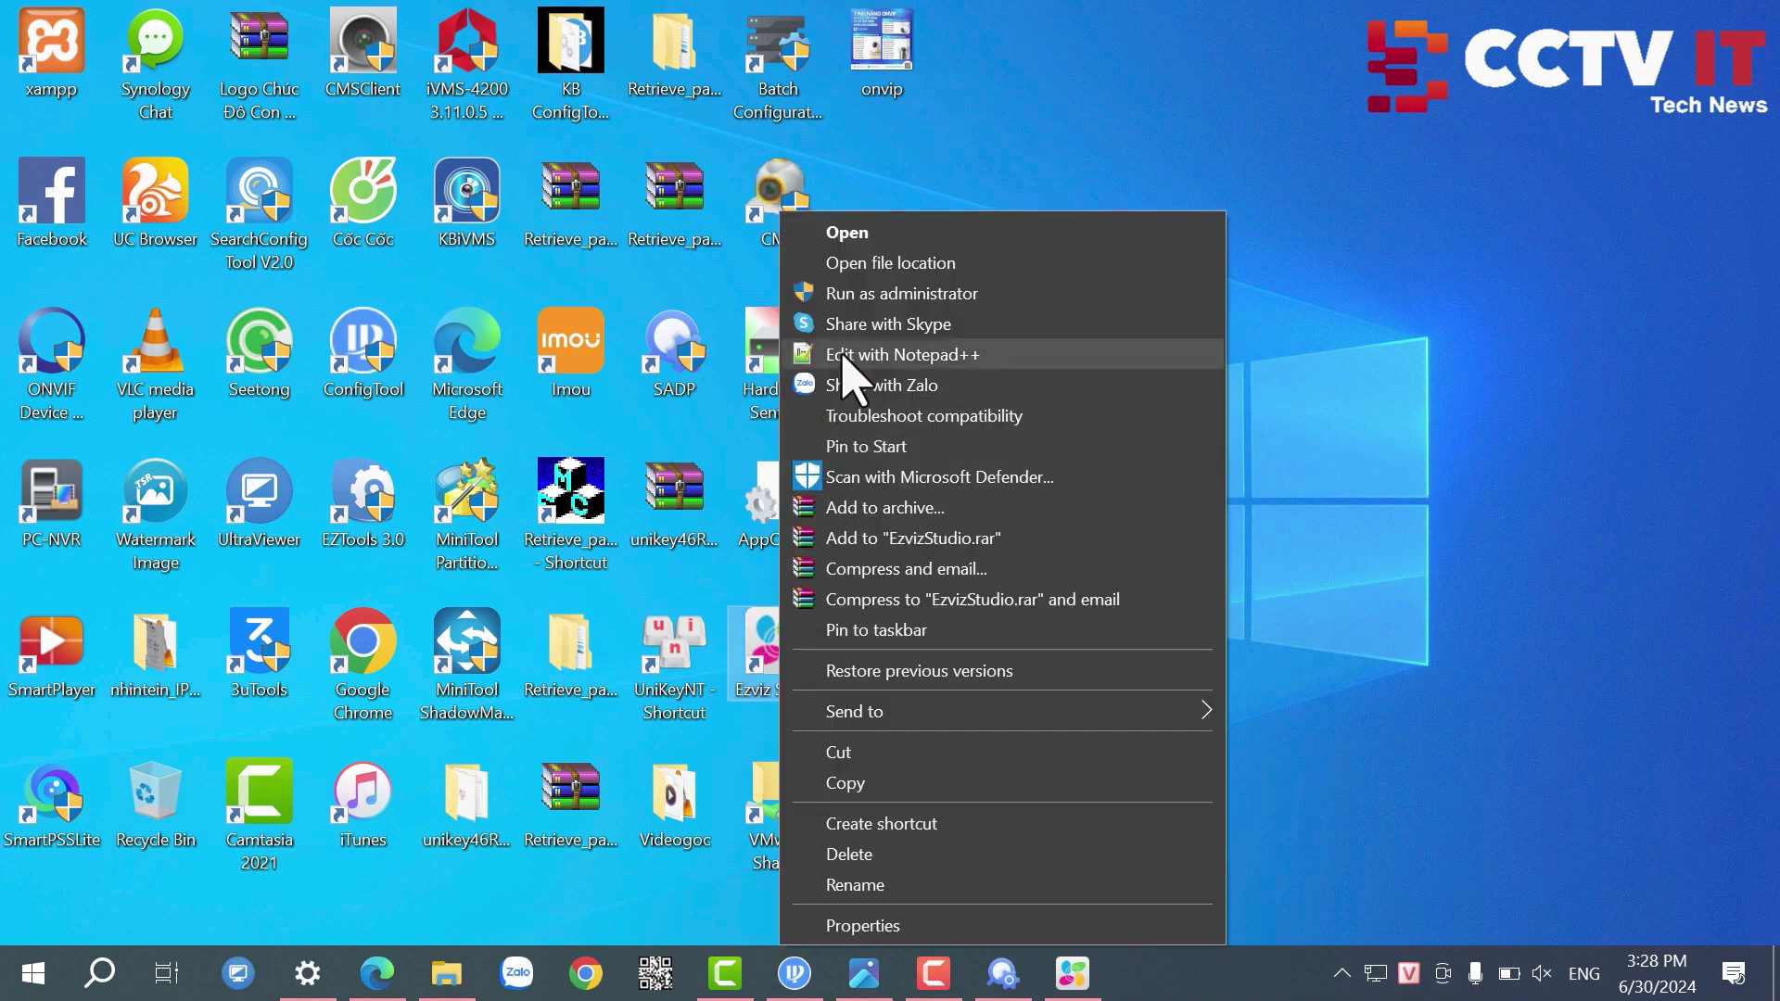
left_click(882, 269)
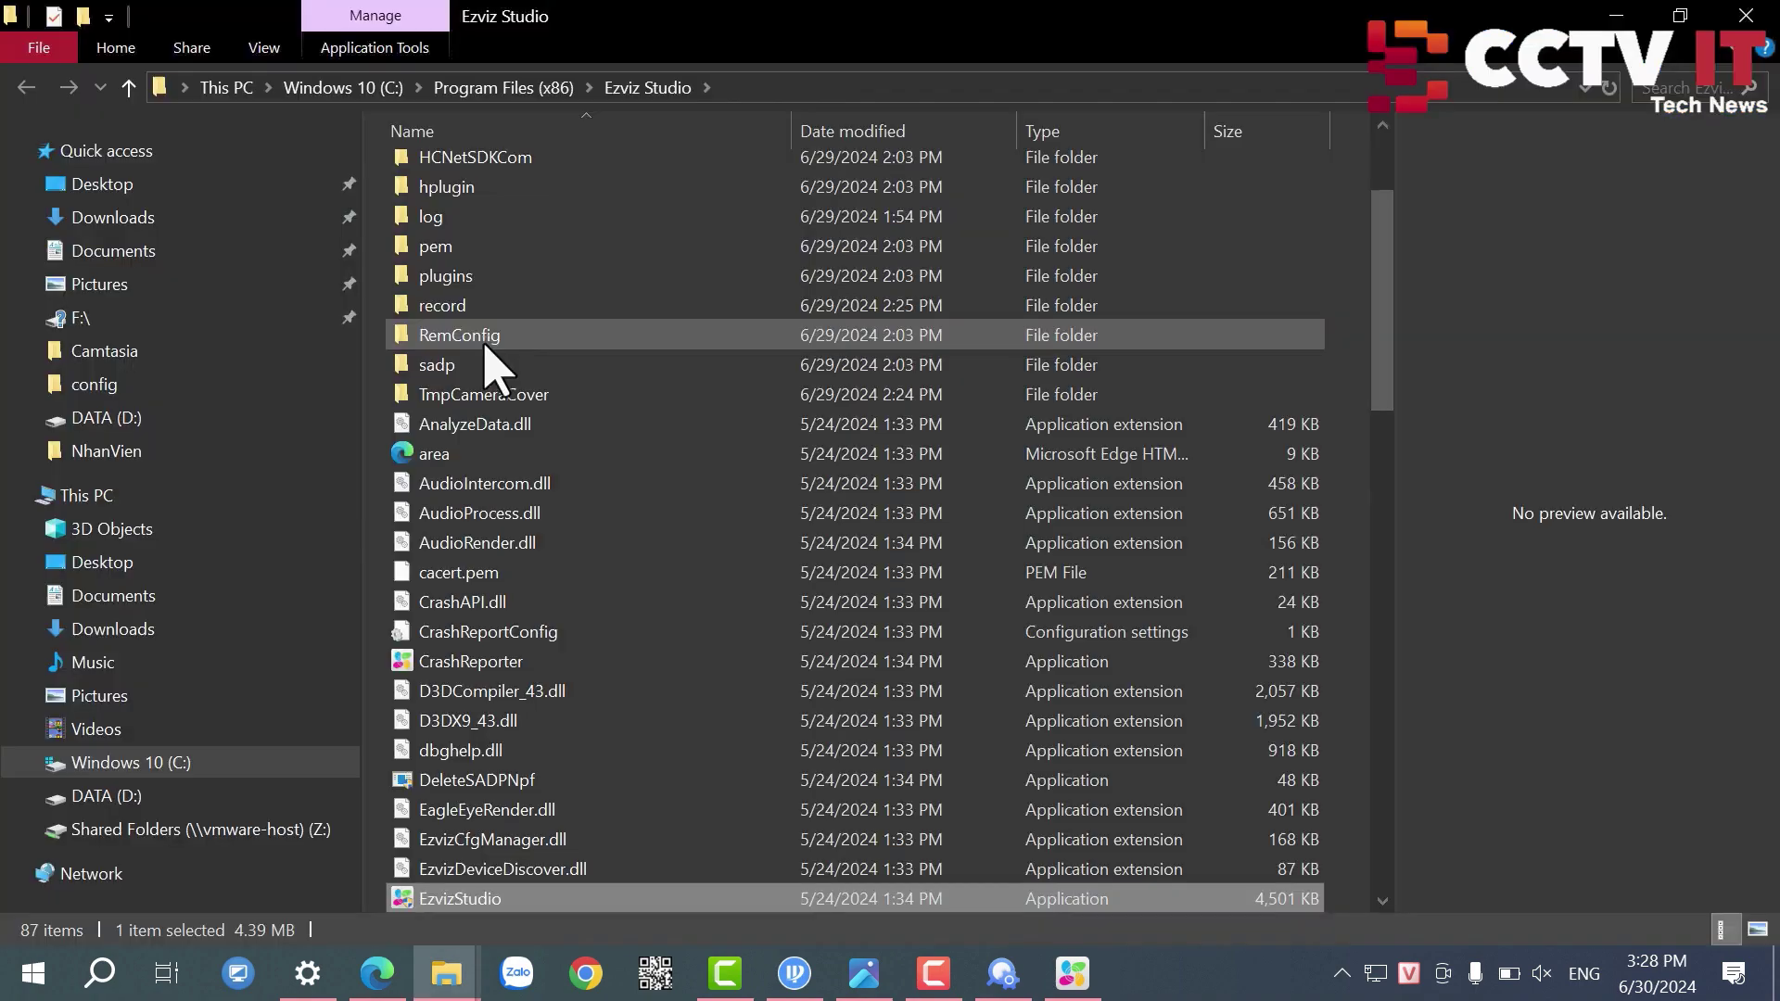
double_click(516, 267)
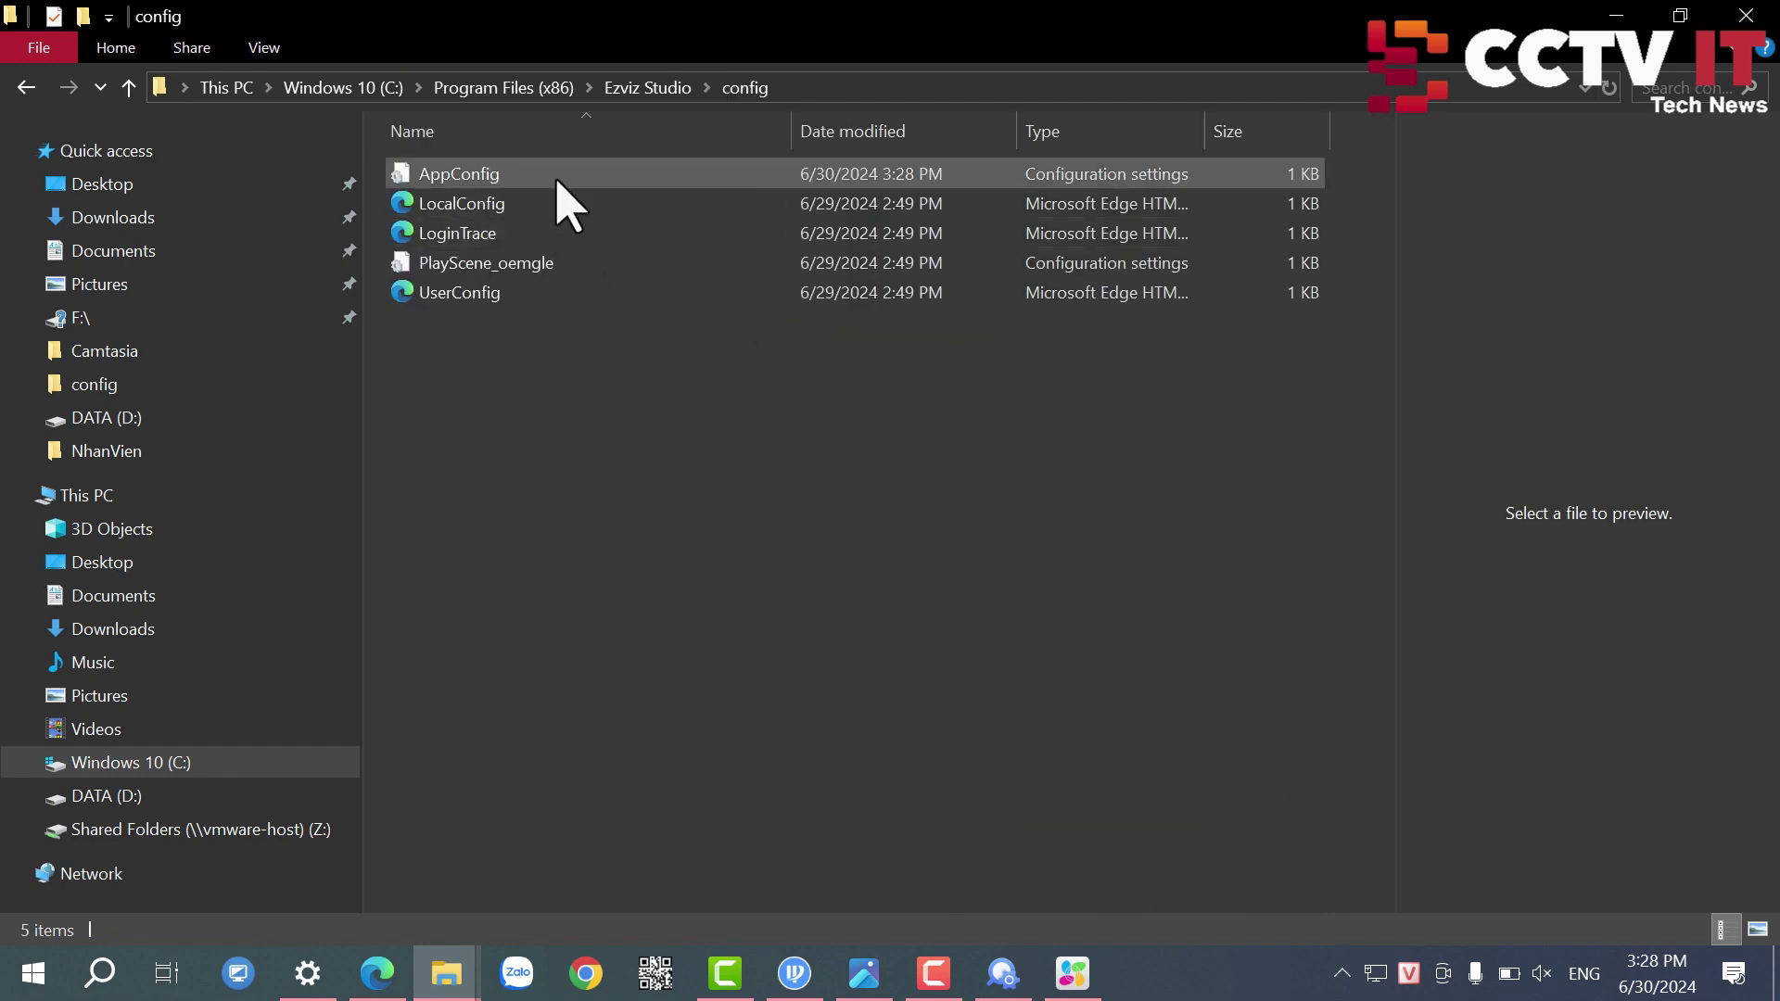
left_click(553, 175)
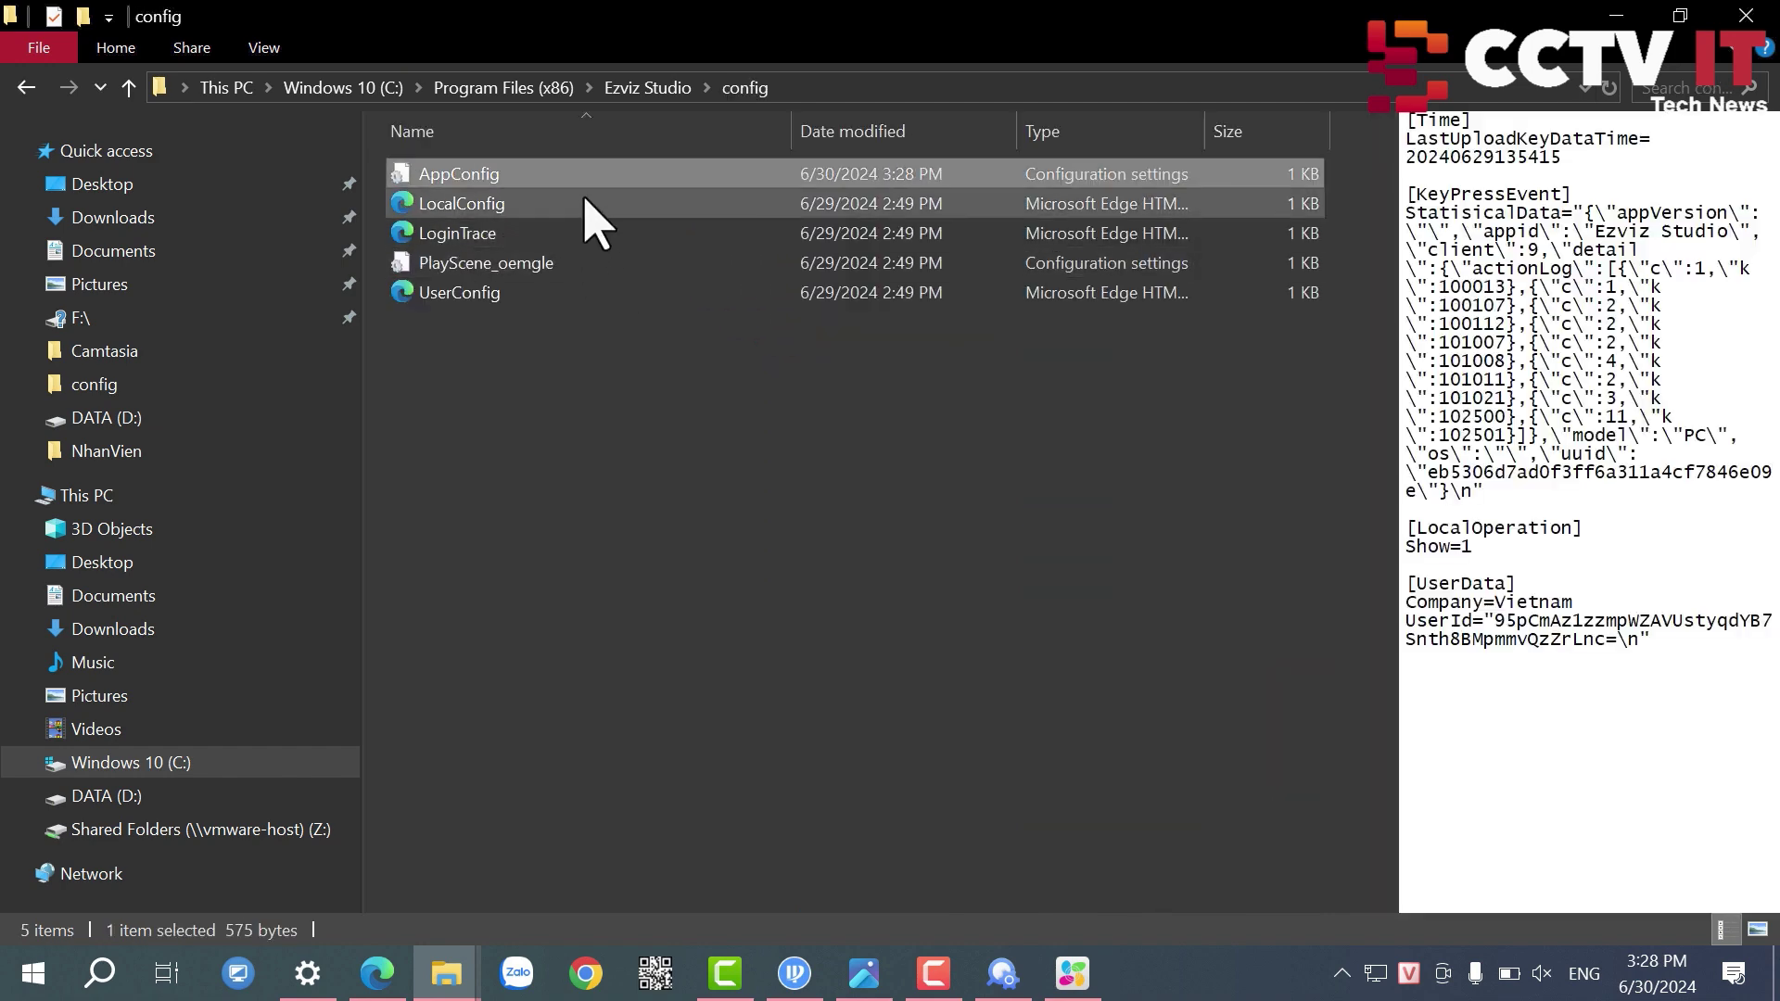
left_click(1620, 17)
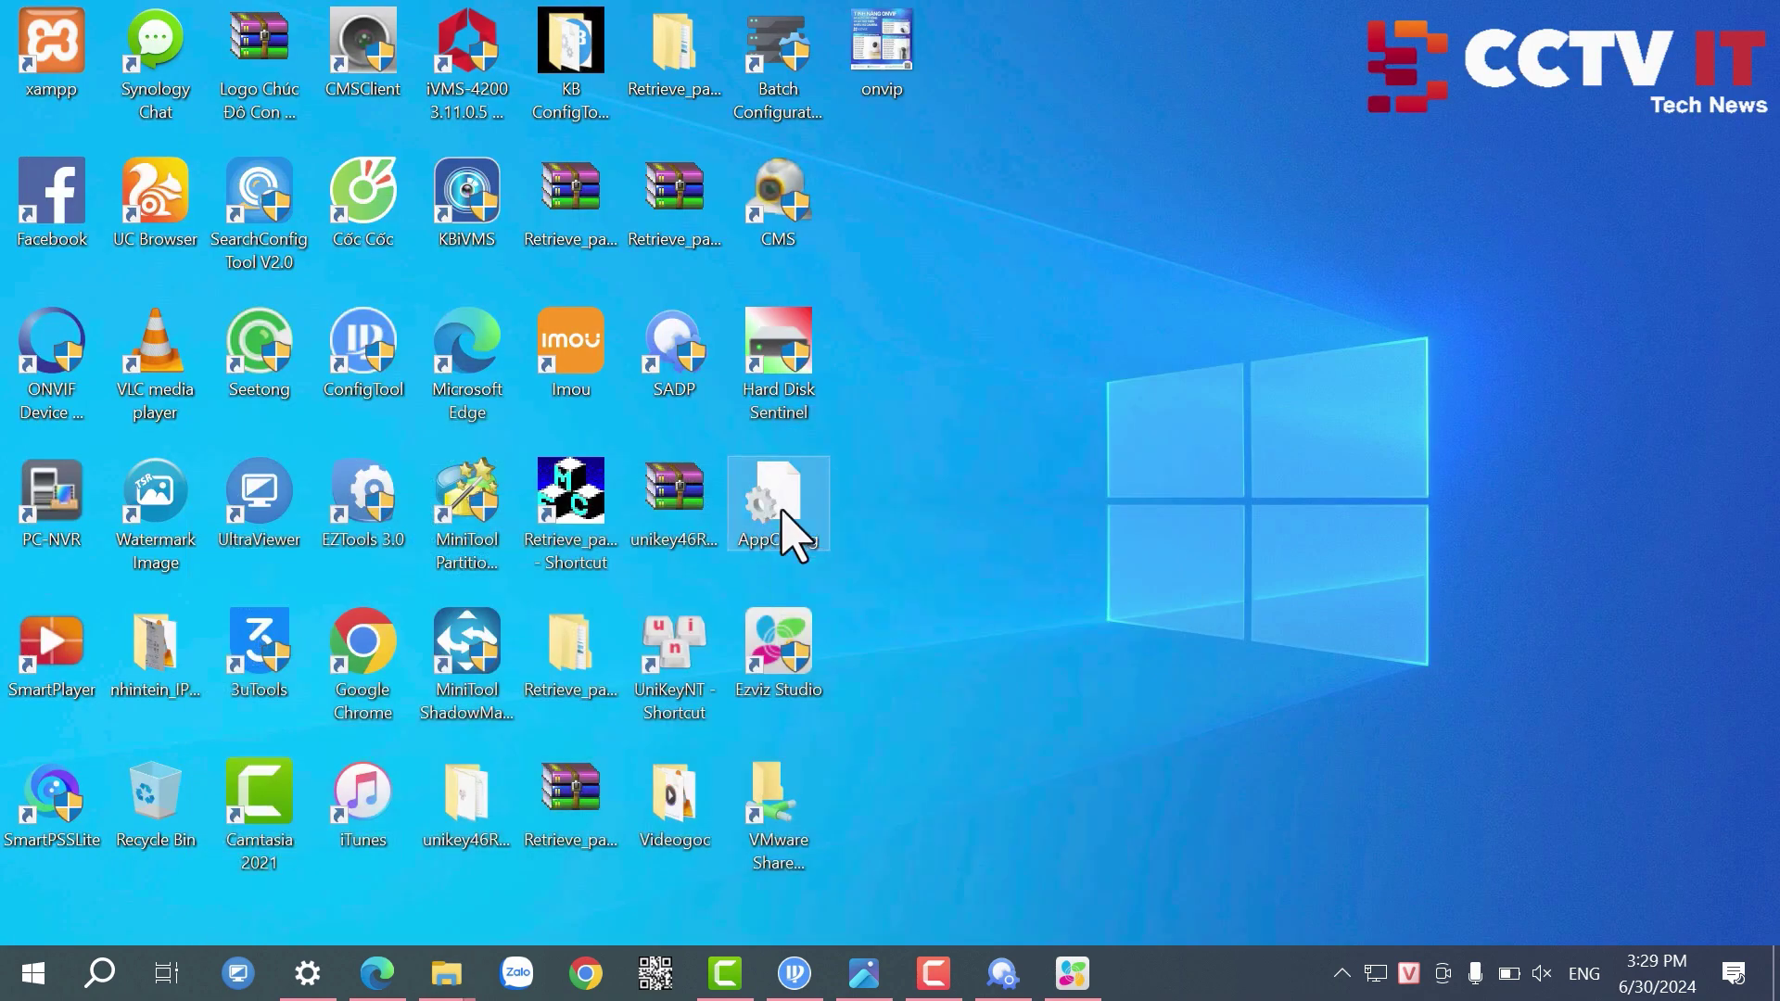
double_click(783, 527)
left_click(610, 494)
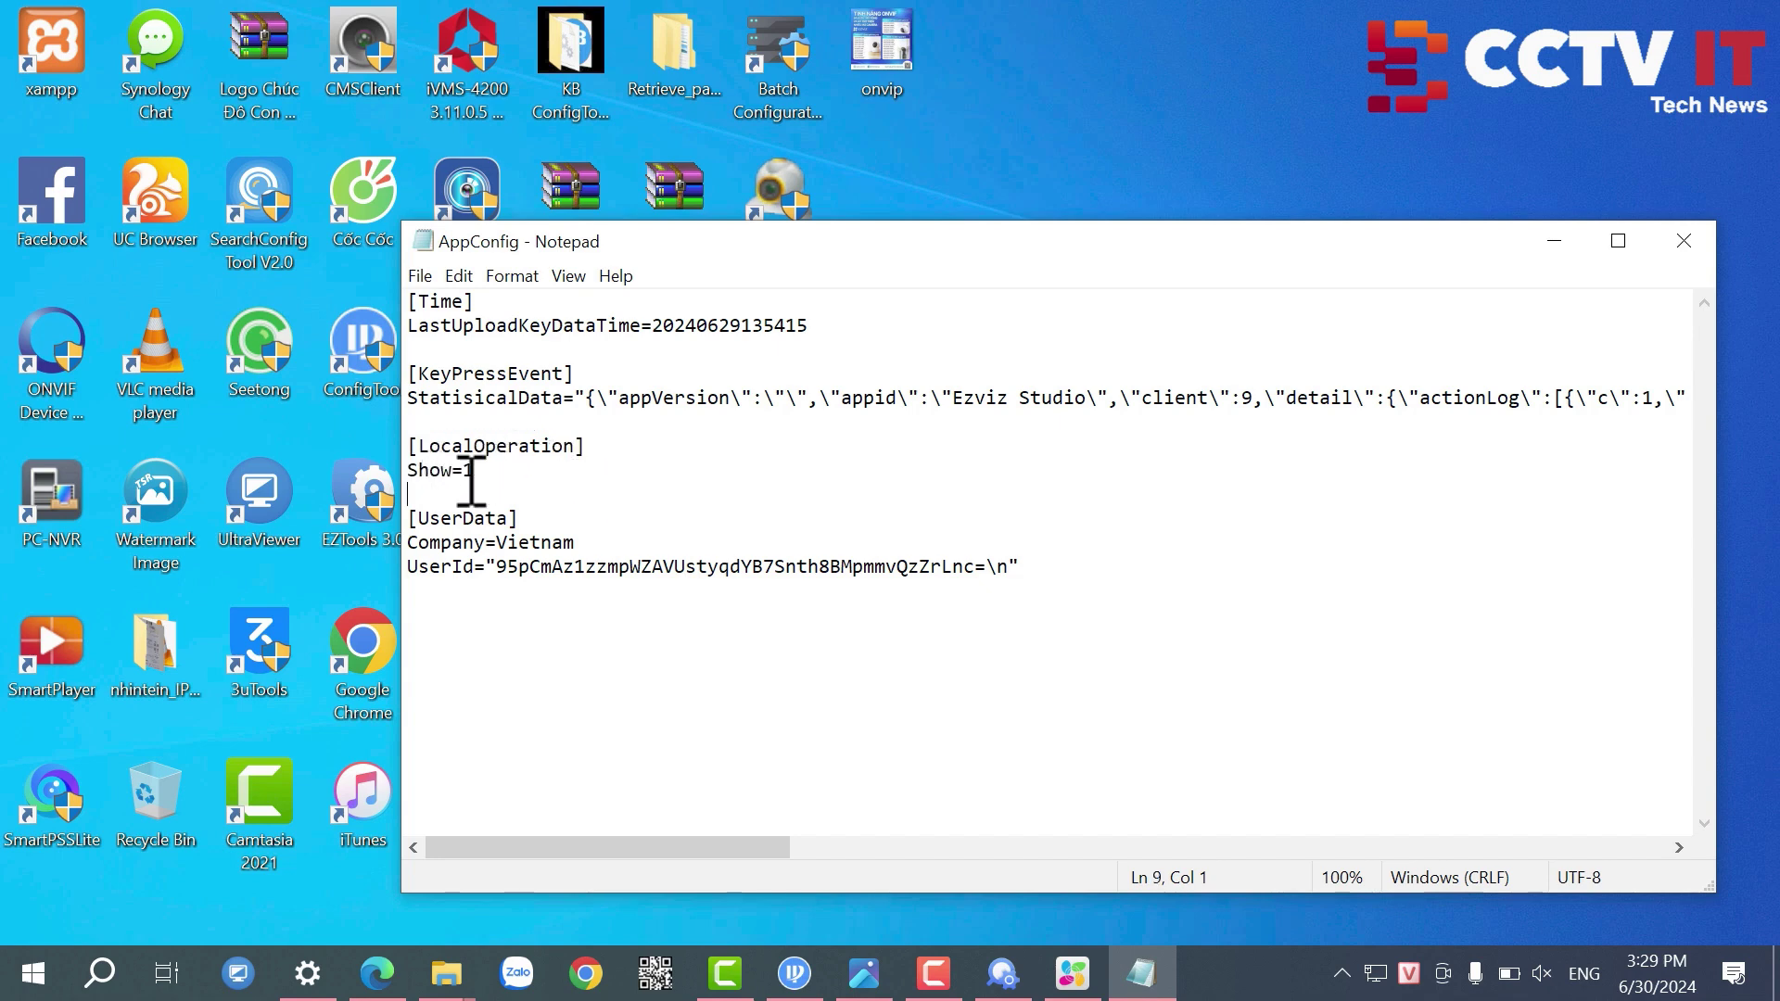
left_click(1684, 242)
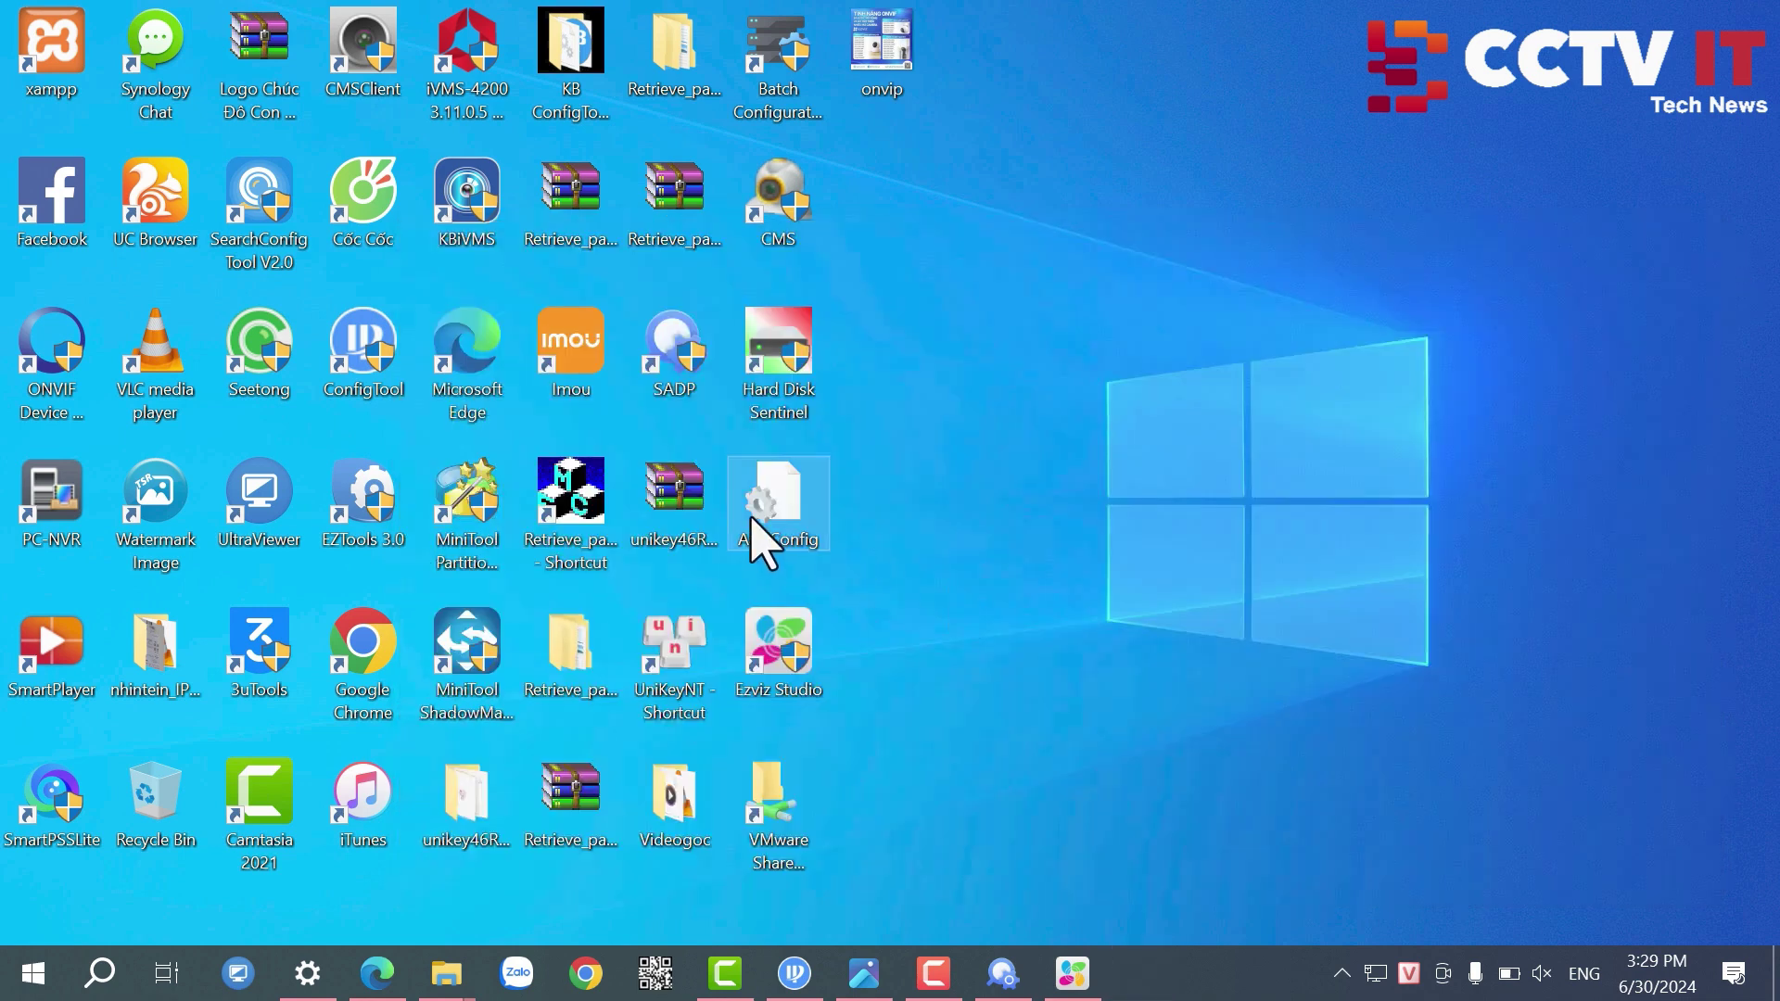
Step: Copy the desktop AppConfig into the config folder, replacing the existing AppConfig.ini with administrator permission
right_click(792, 524)
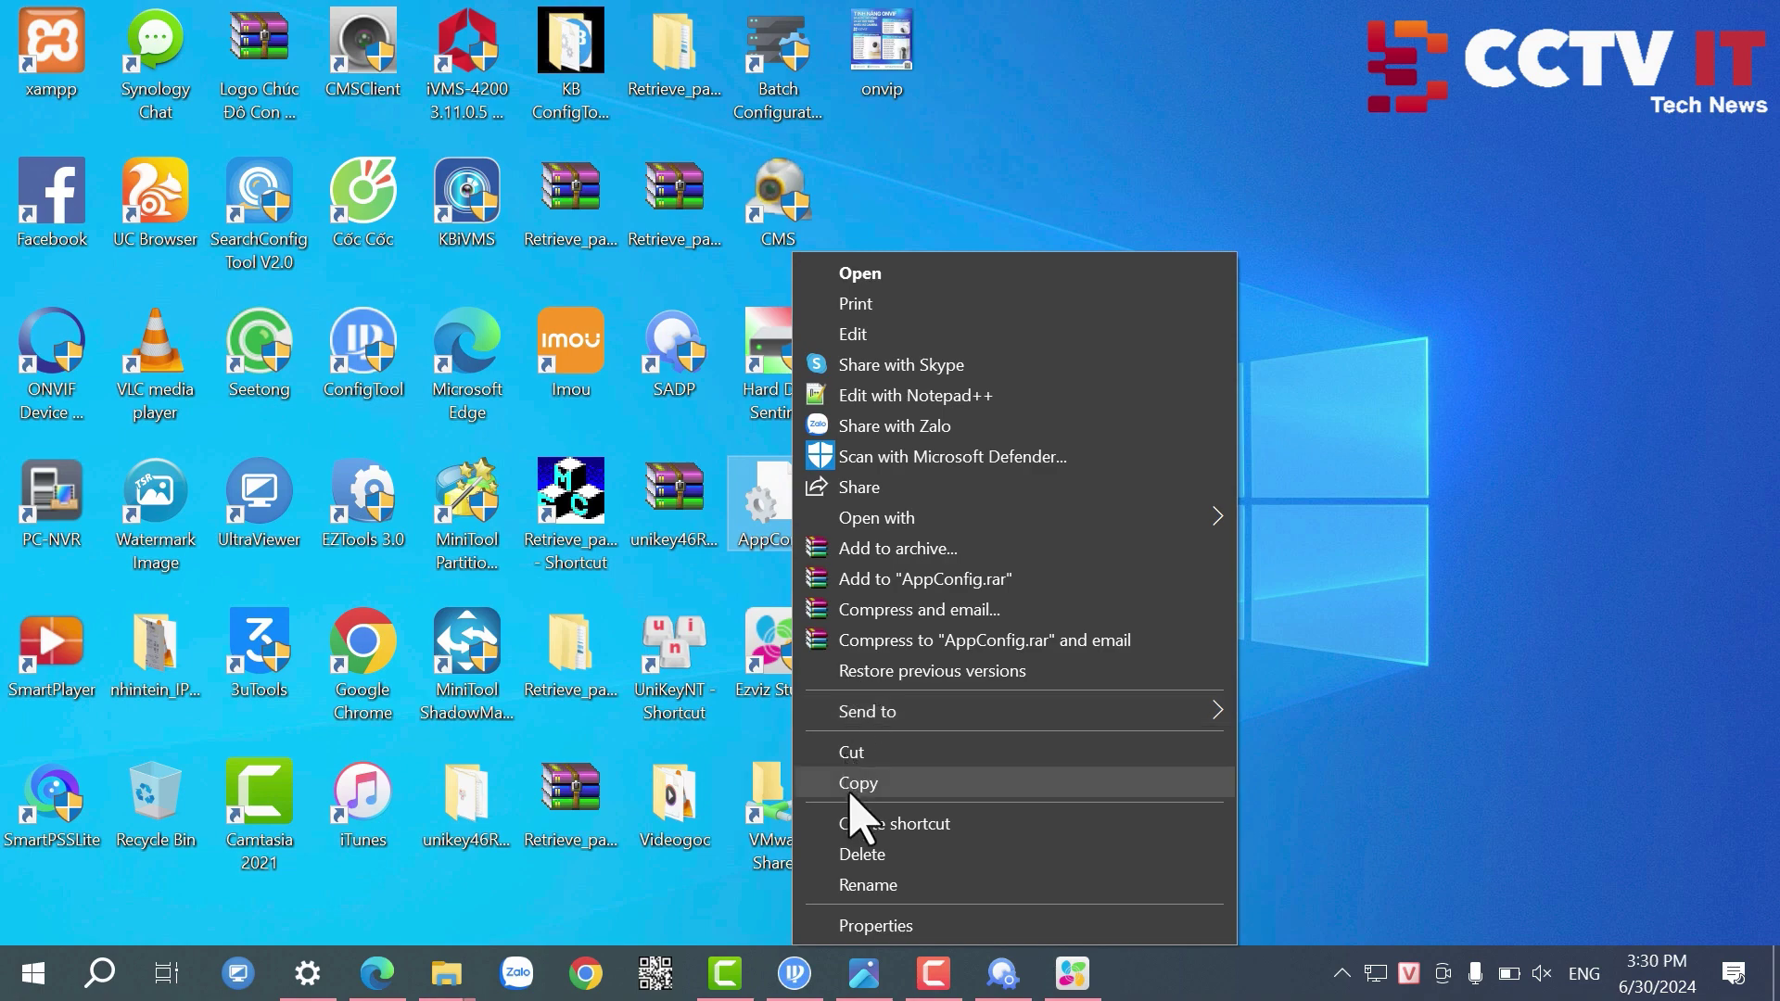
left_click(850, 792)
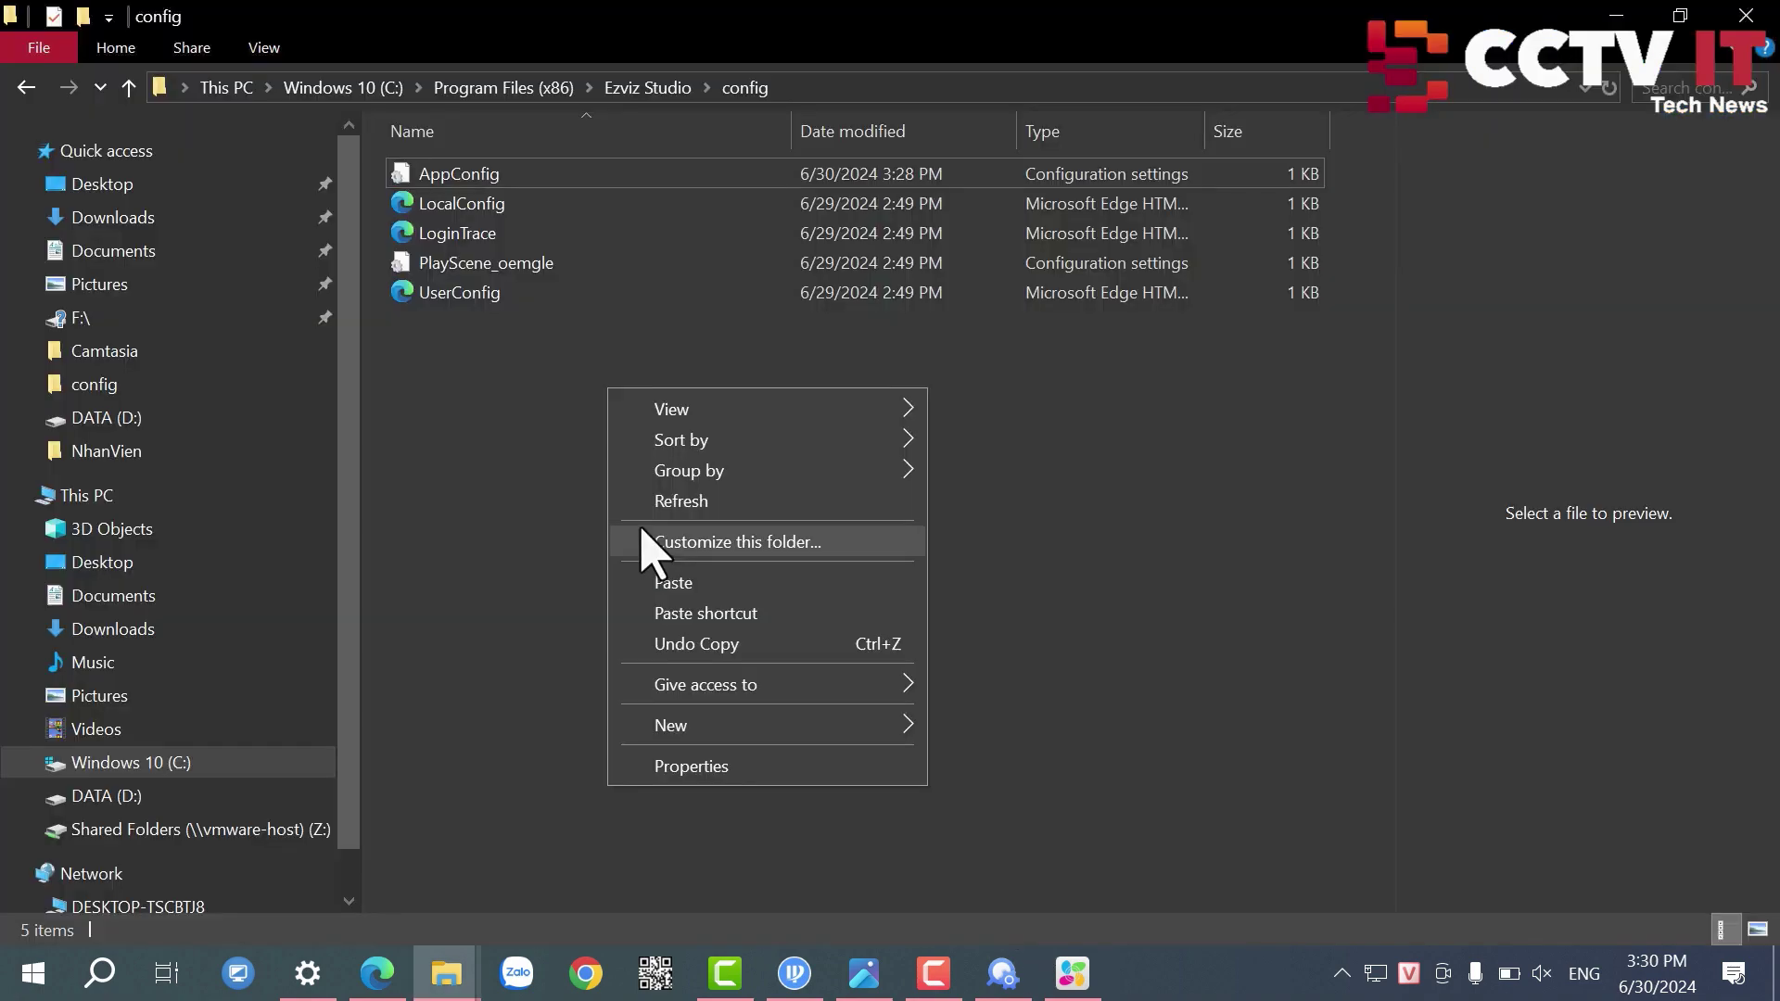
left_click(649, 584)
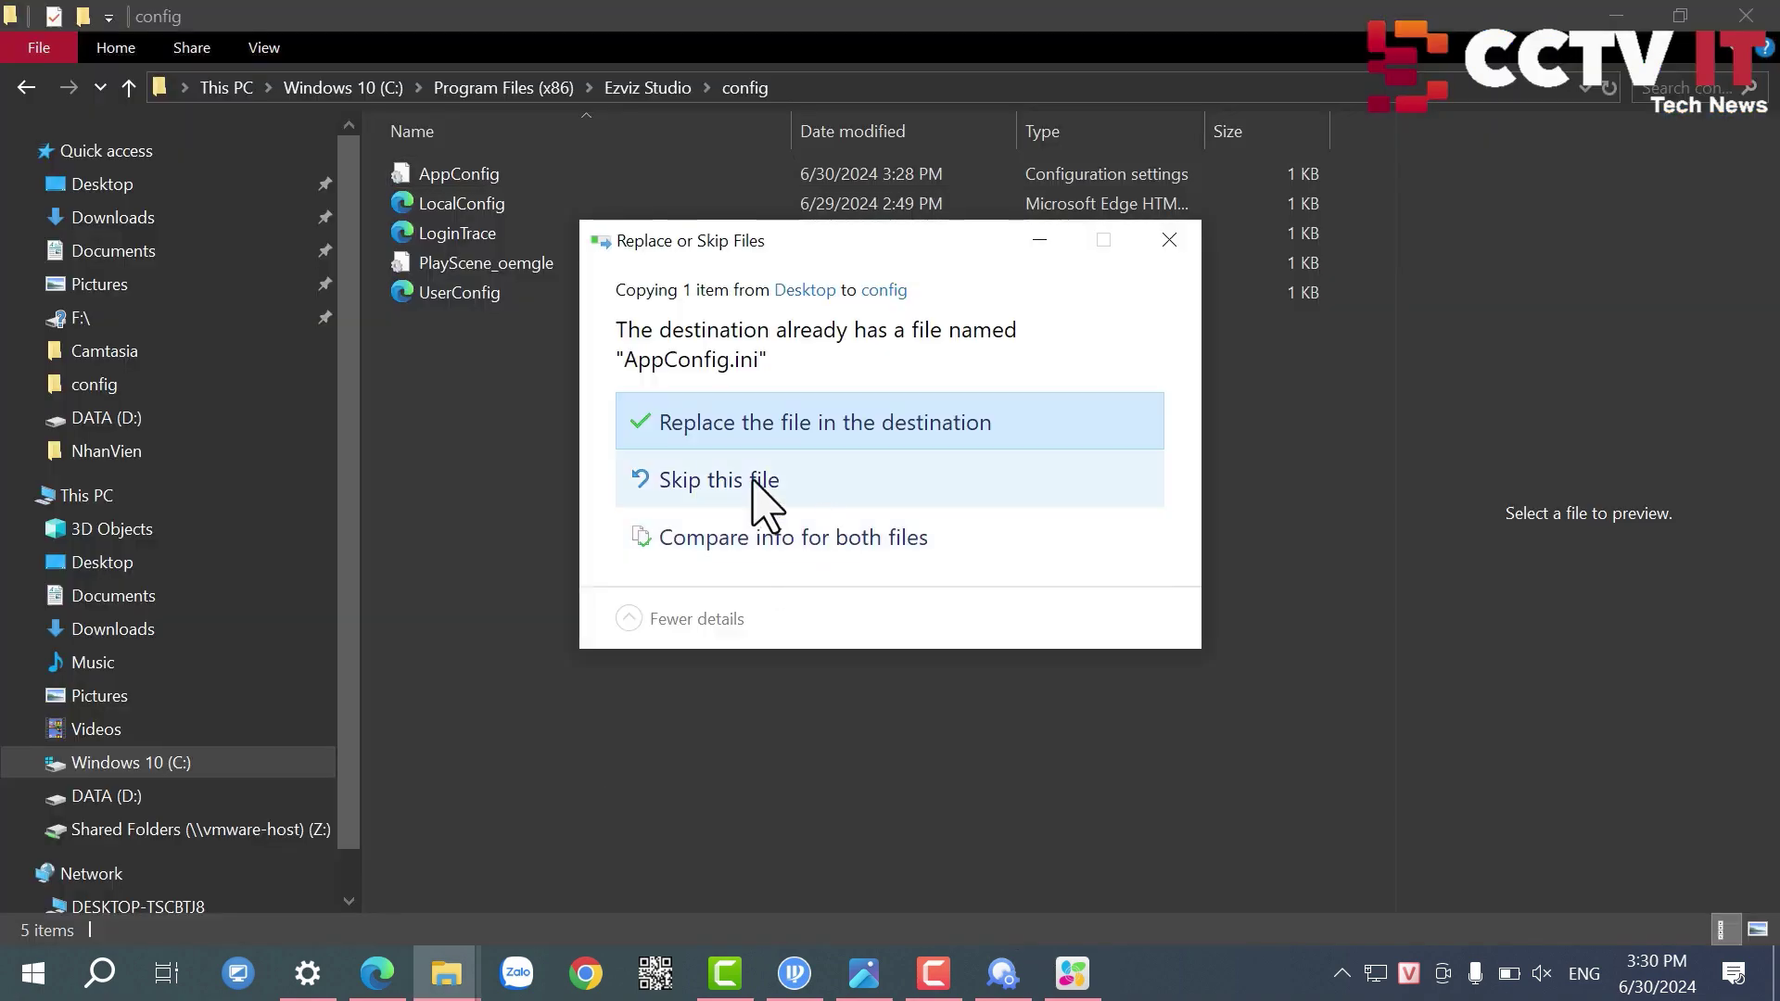
left_click(749, 429)
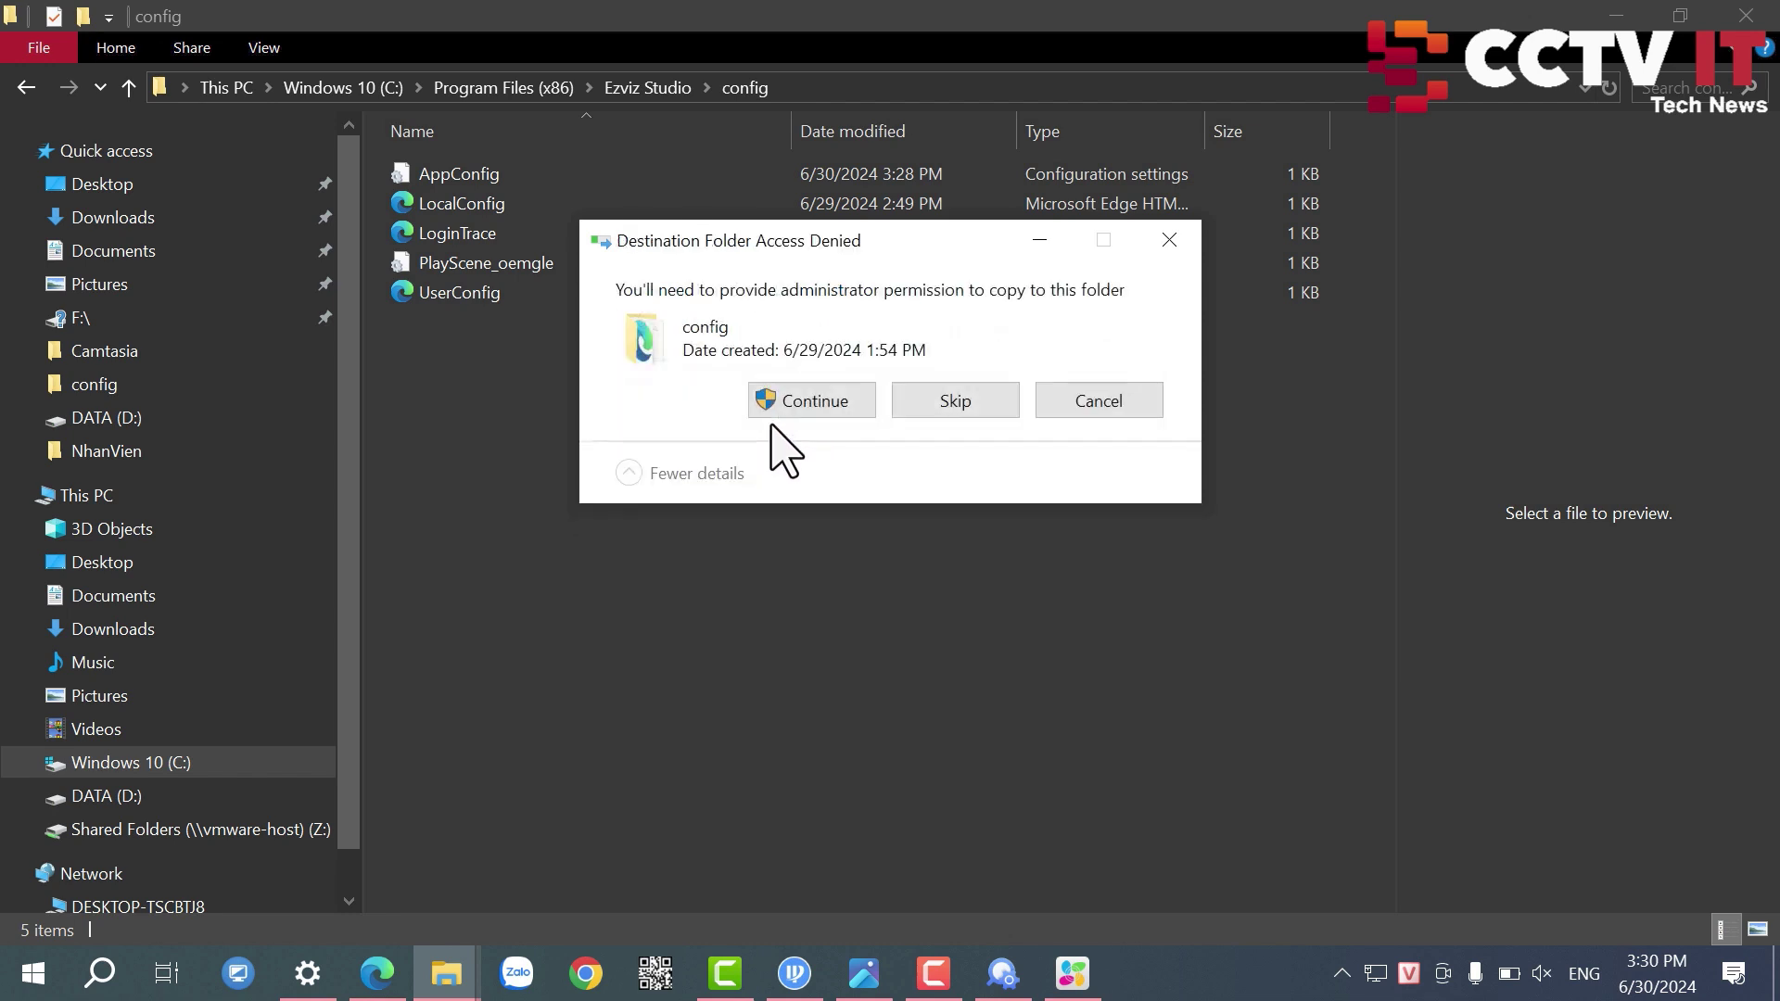
left_click(787, 406)
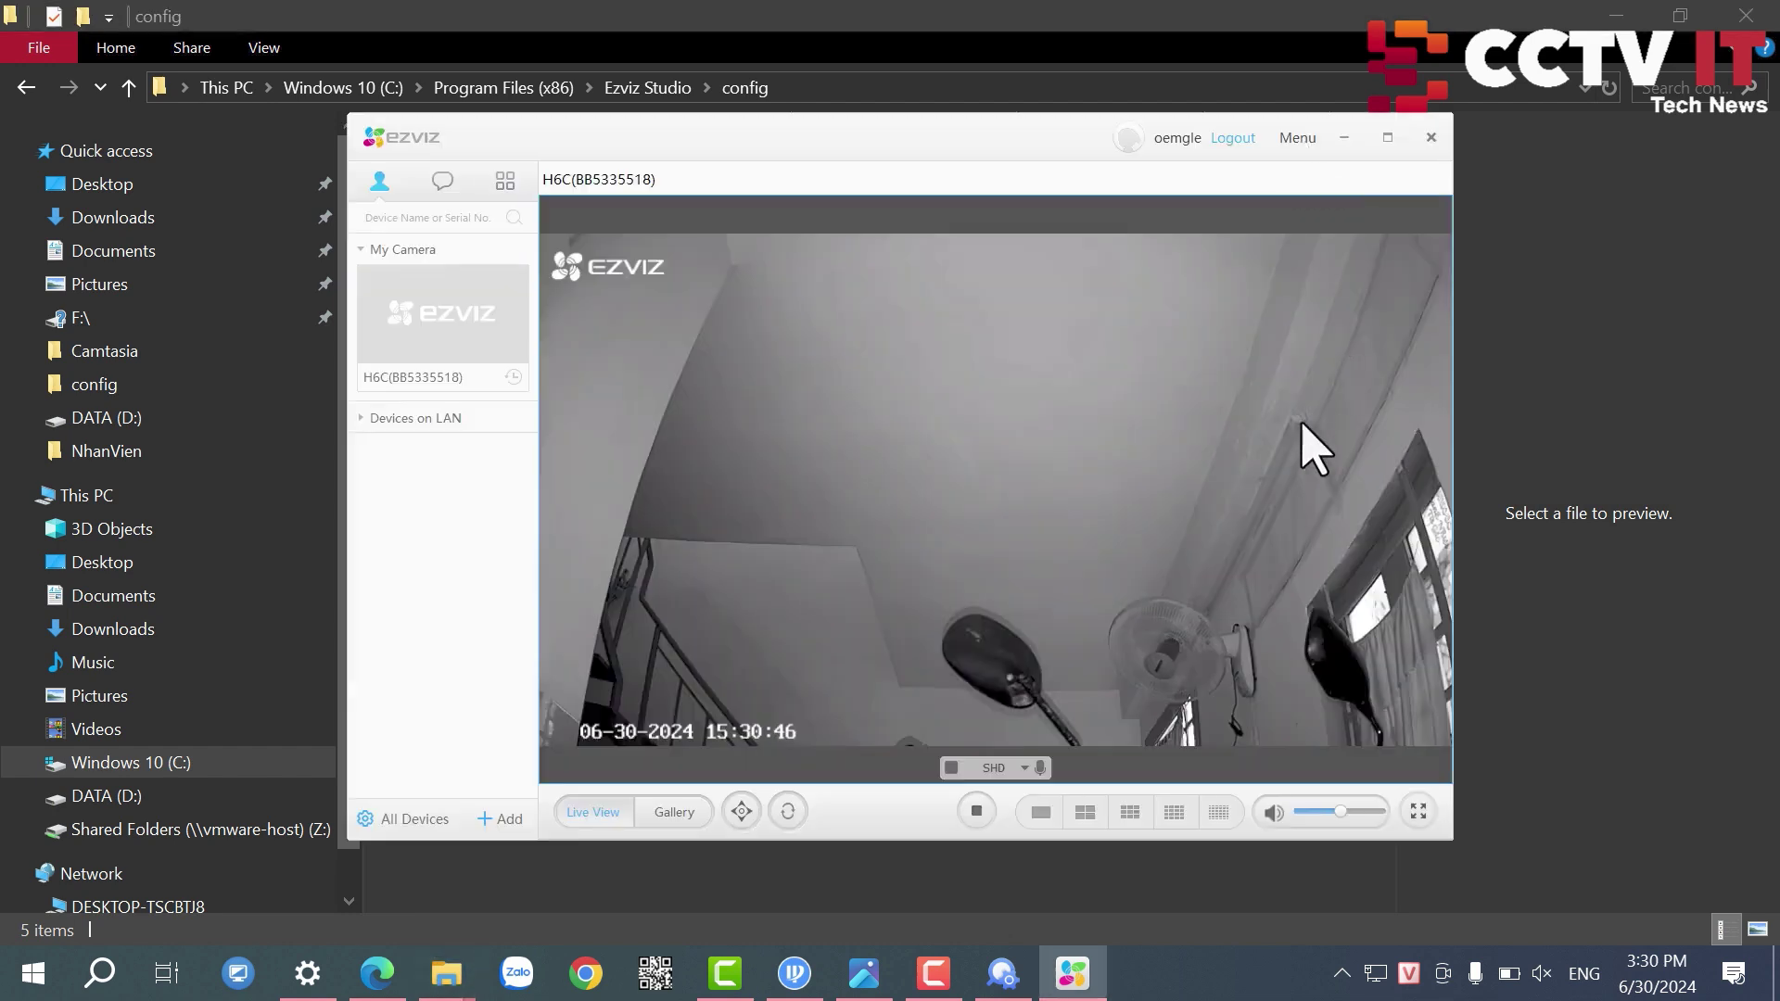
Step: Open the H6C camera's Advanced Remote Configuration from the All Devices list
left_click(1344, 139)
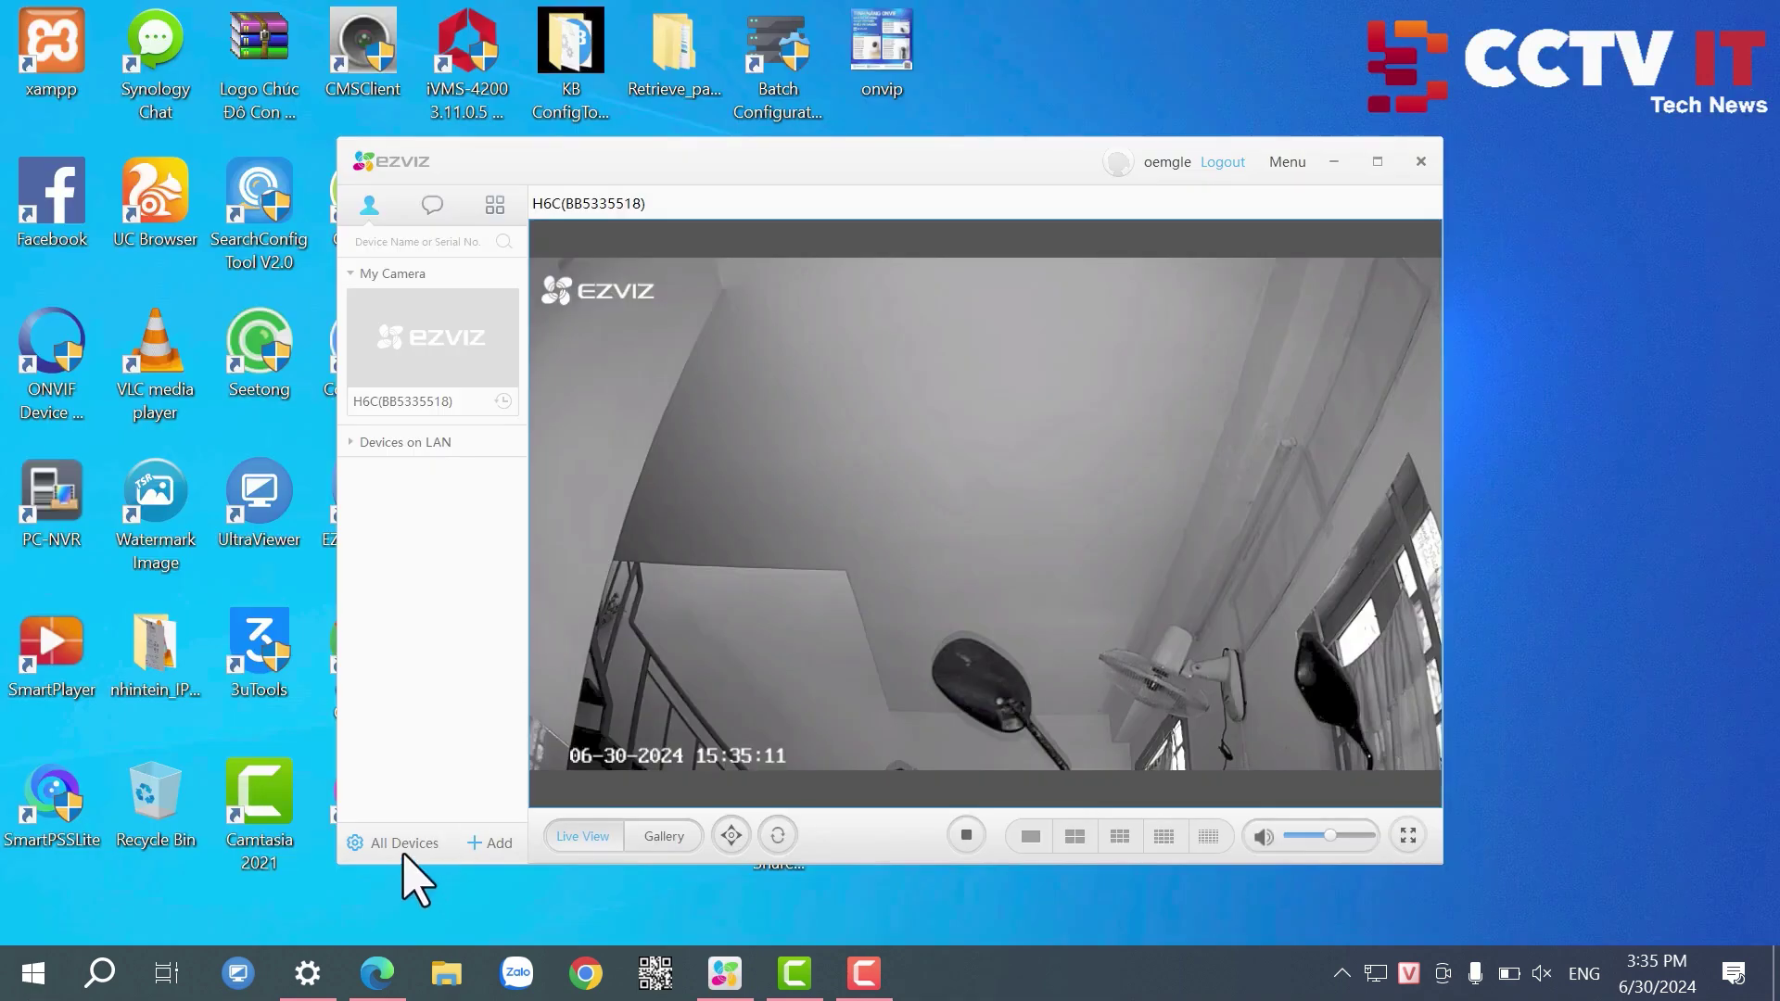
left_click(404, 848)
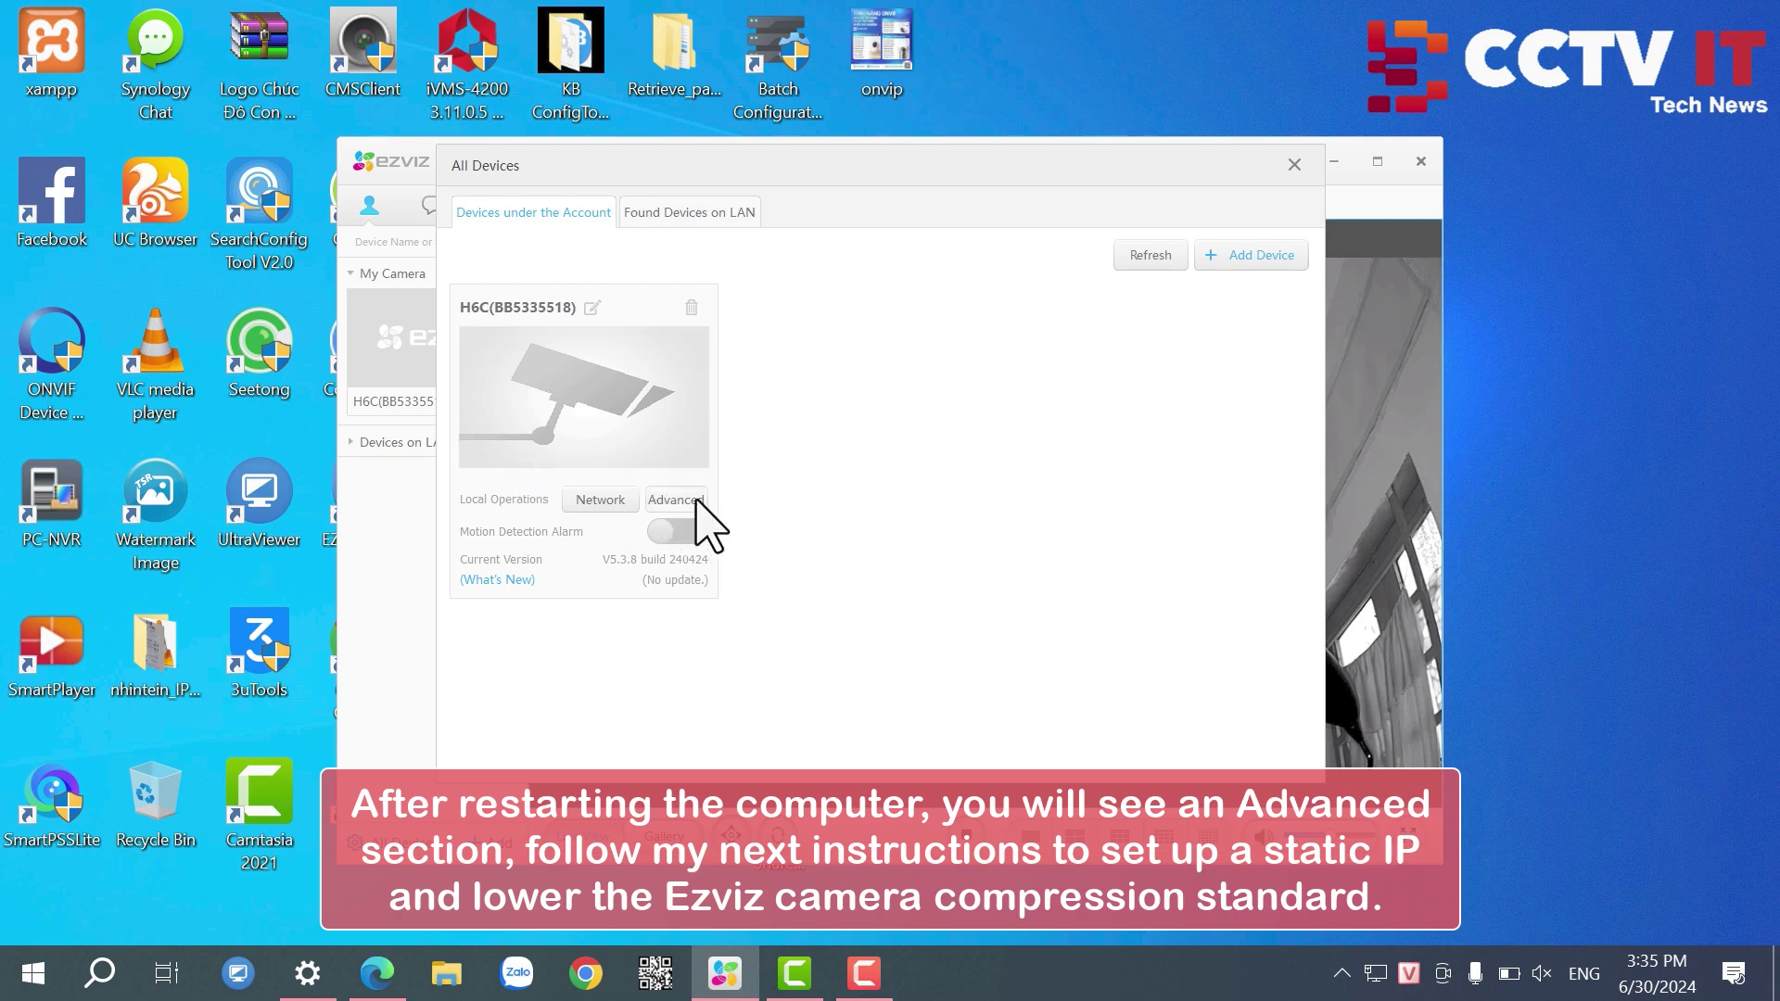
left_click(697, 502)
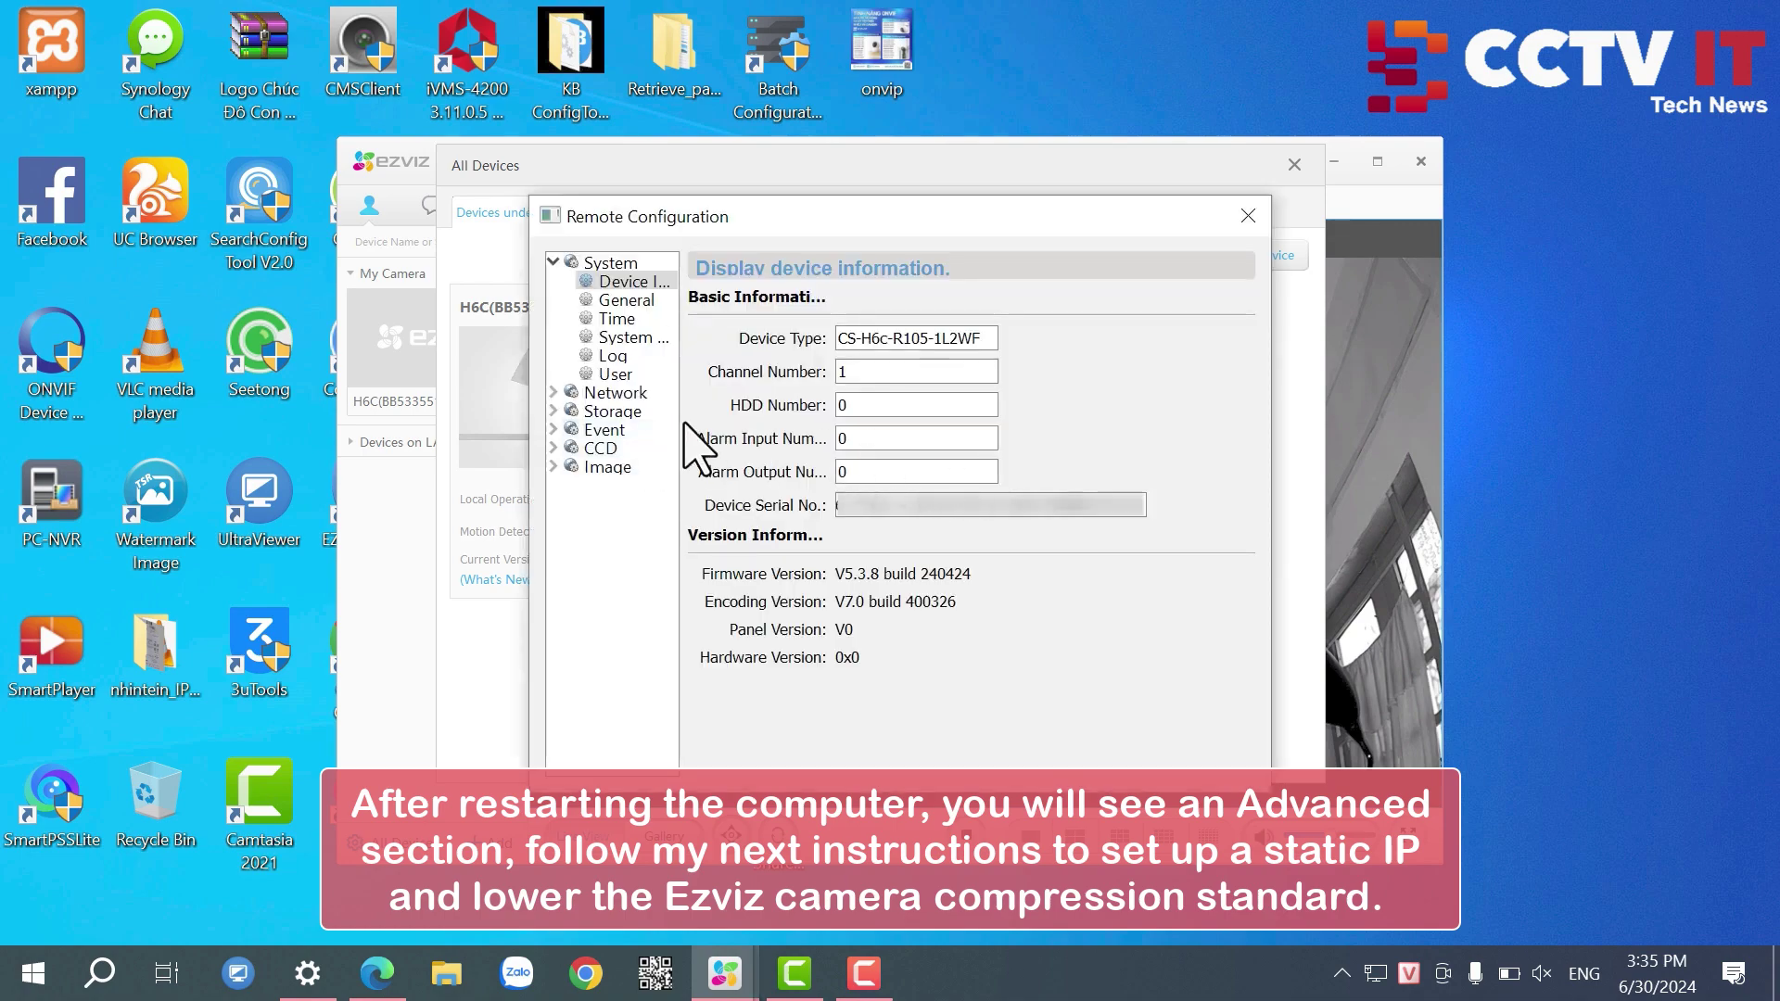
Step: Disable WLAN DHCP and apply static IP 192.168.88.106, mask 255.255.255.0, gateway 192.168.88.1
left_click(554, 393)
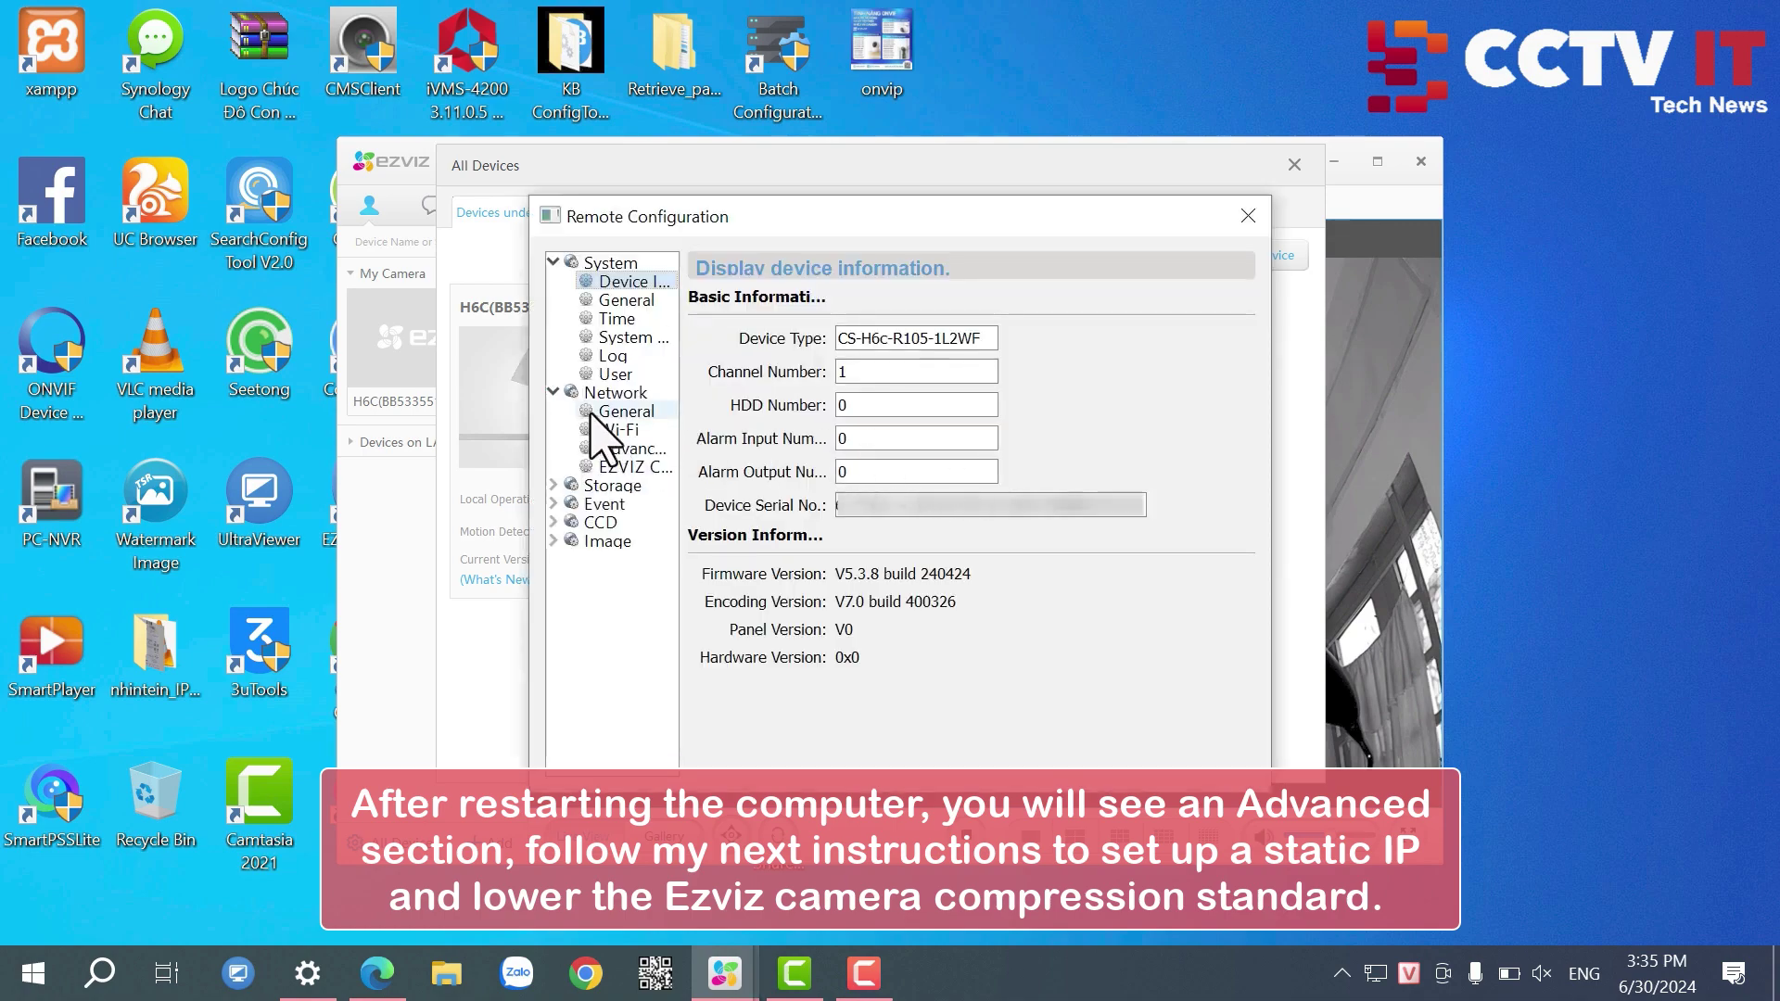
left_click(647, 408)
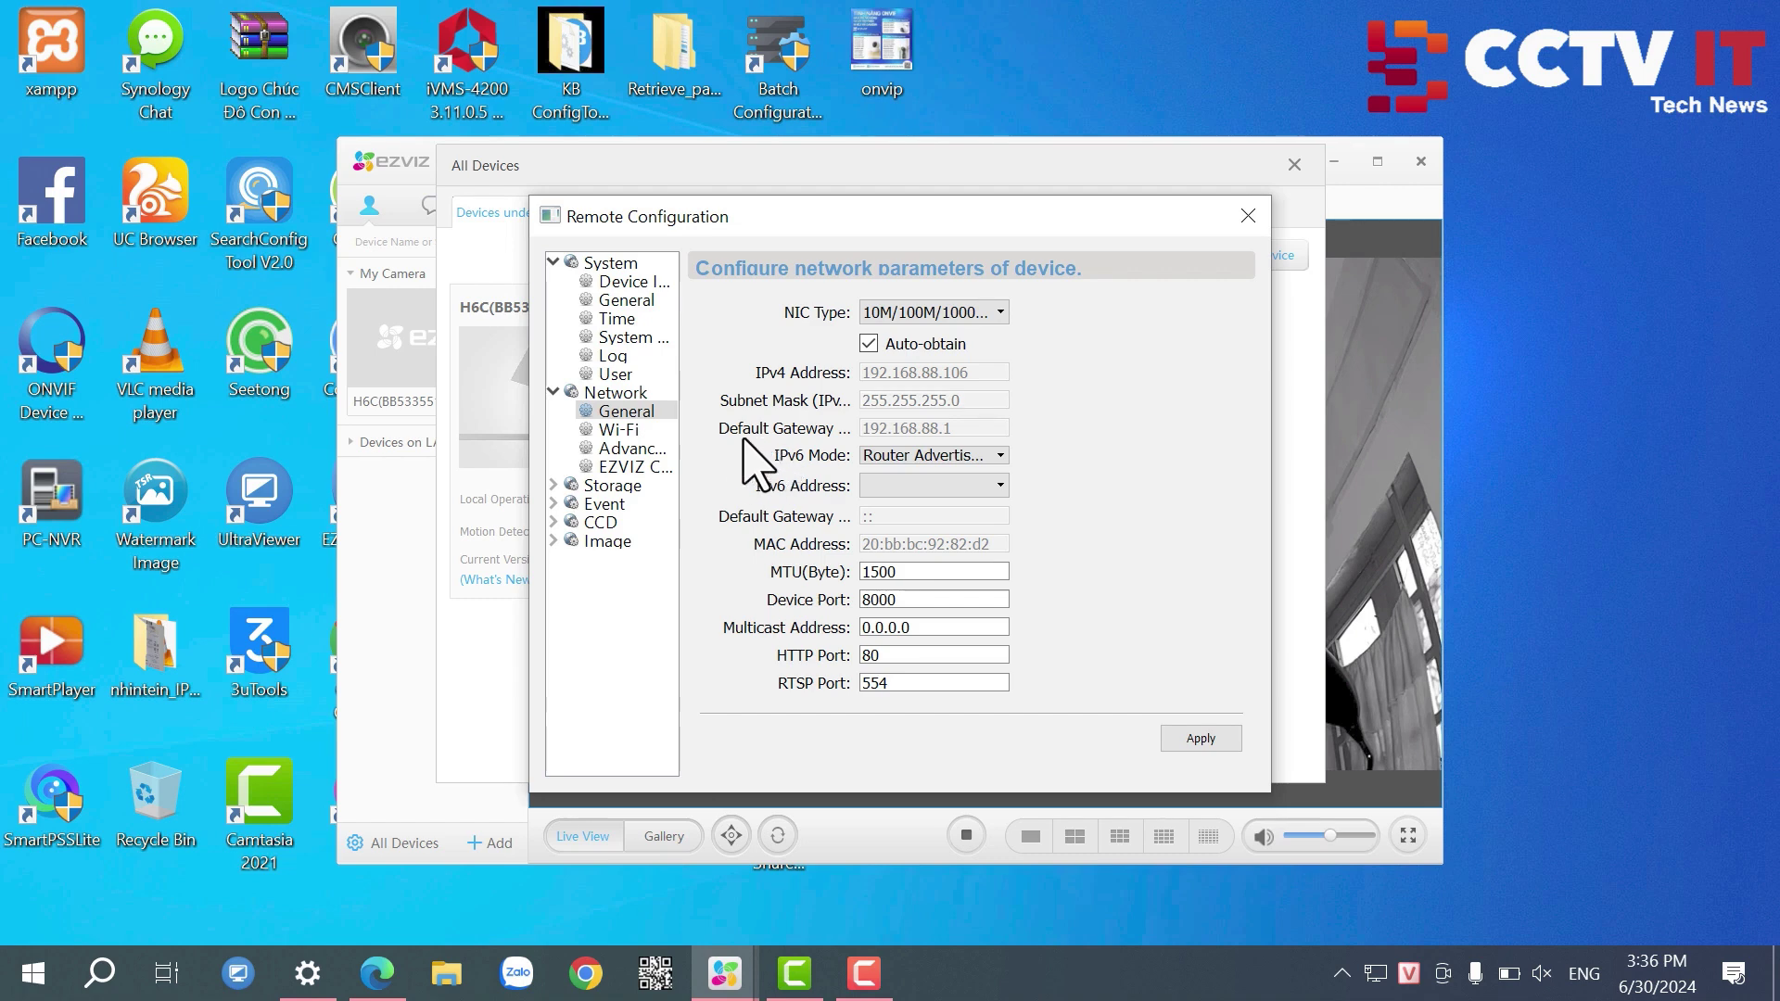
left_click(635, 430)
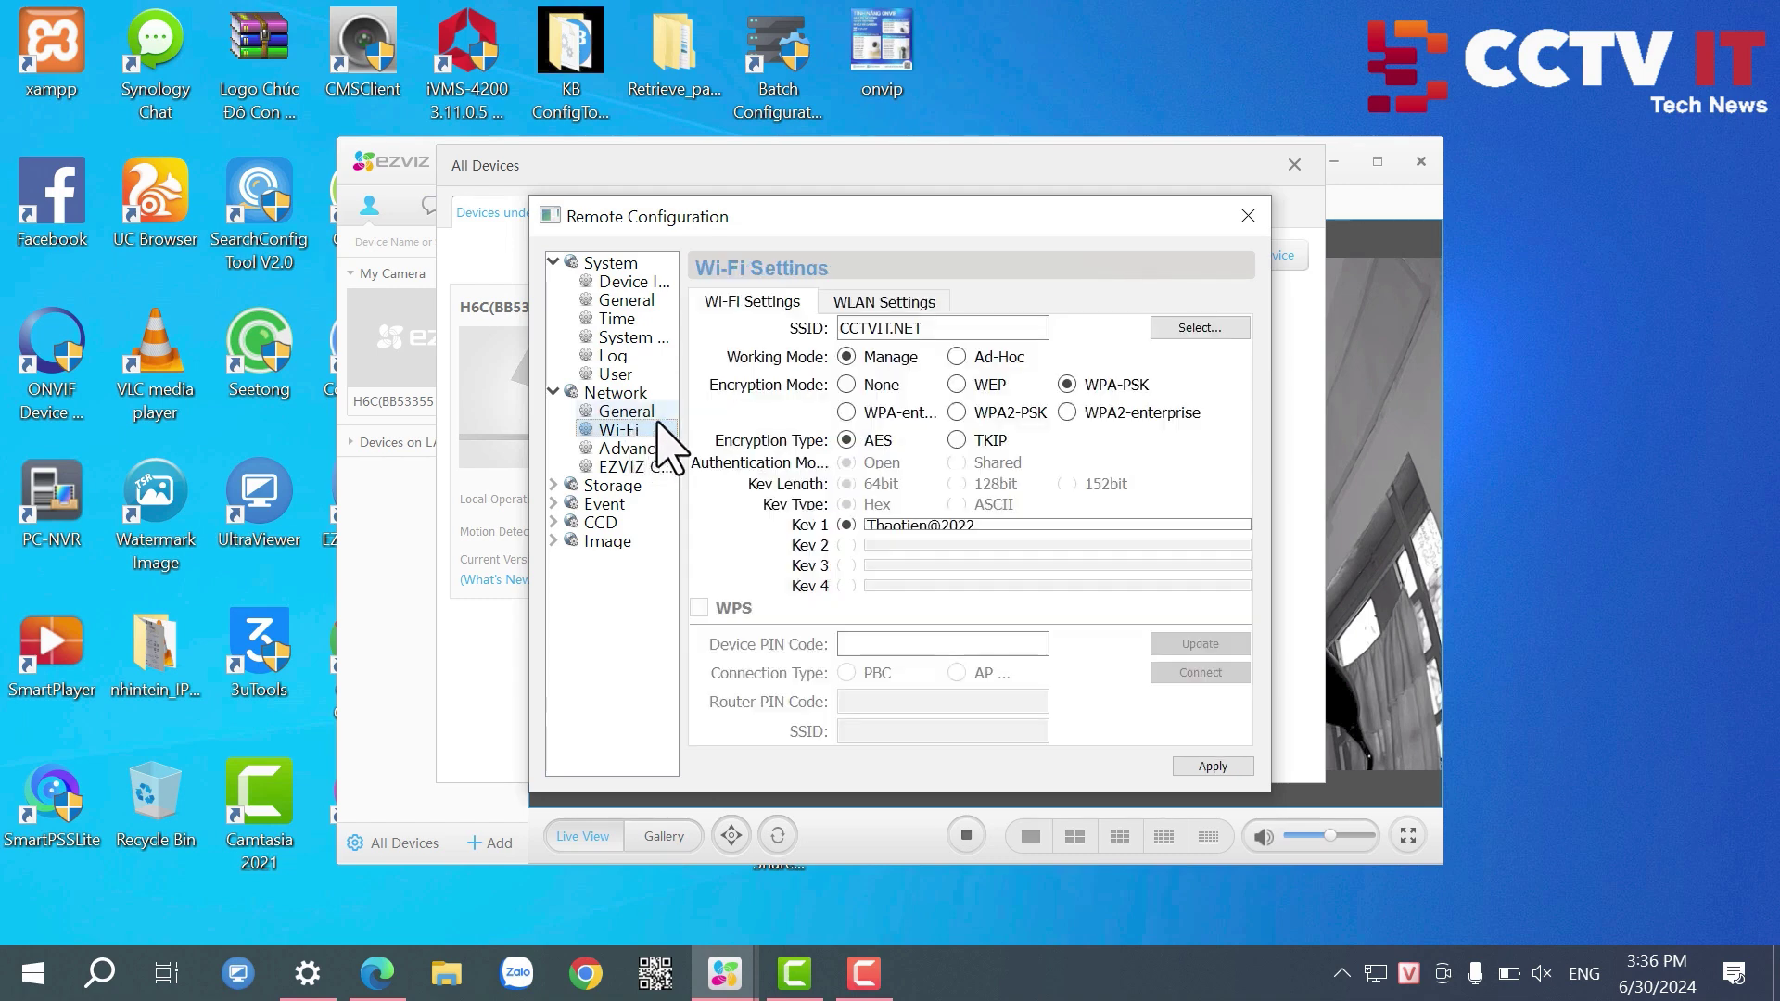
left_click(885, 304)
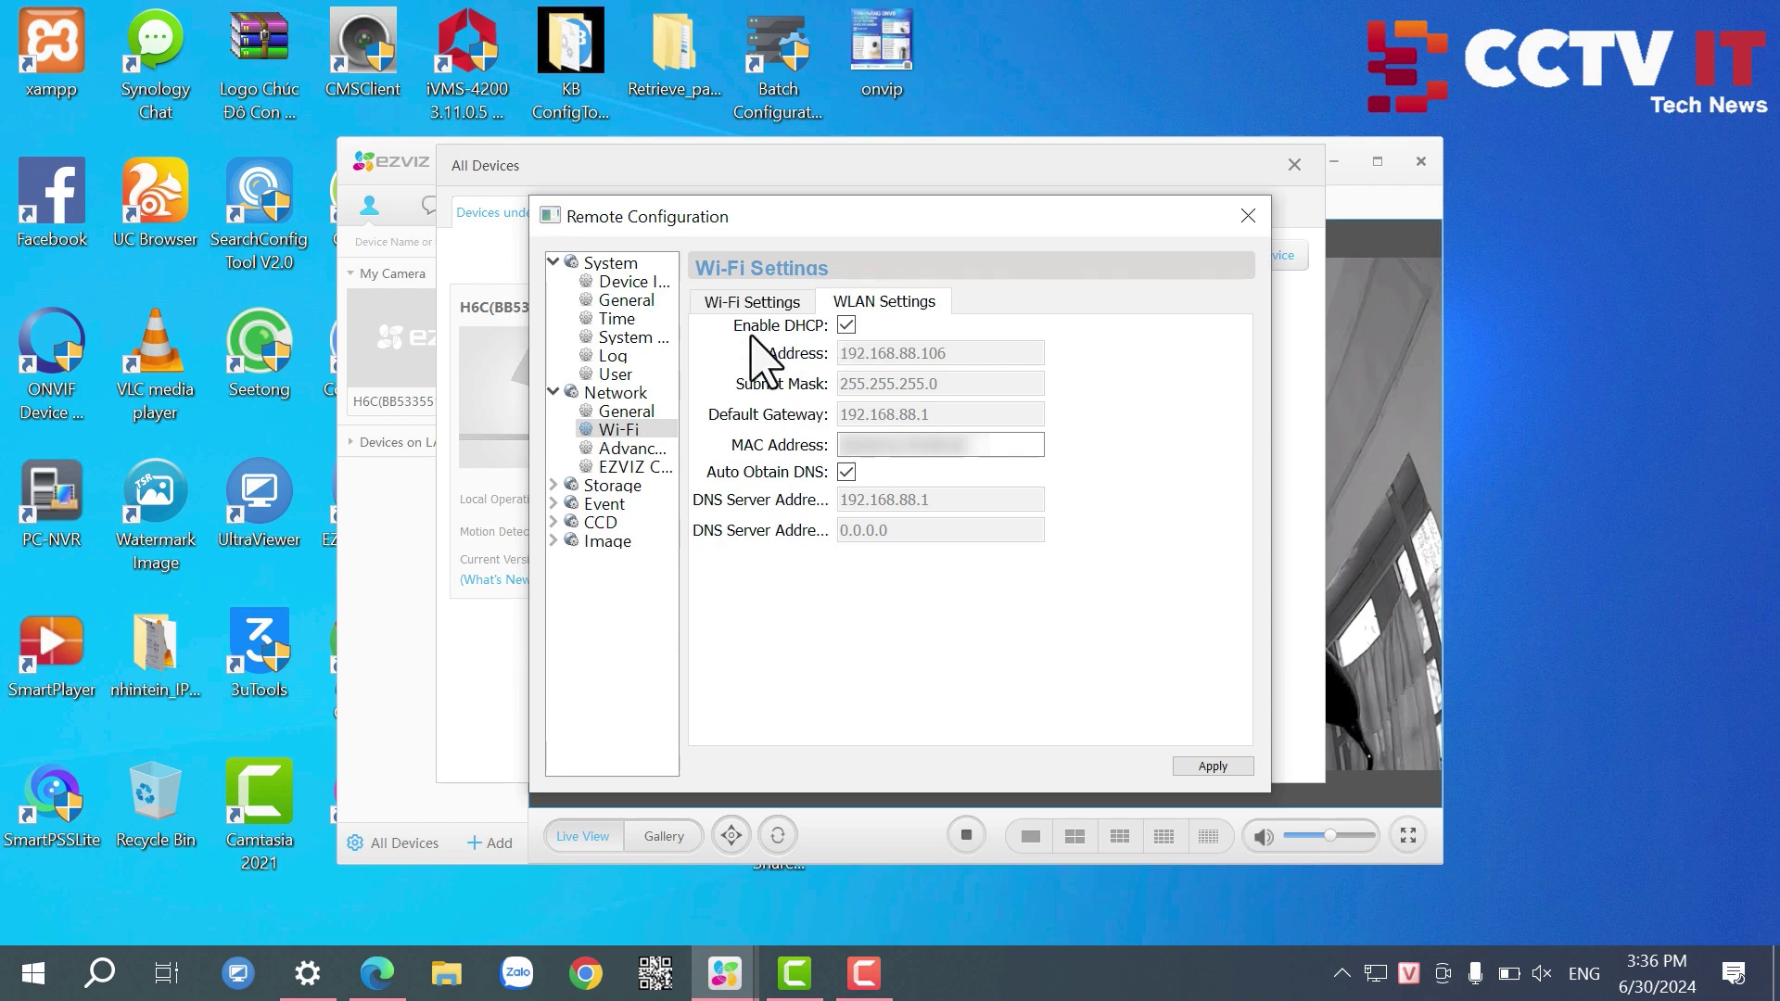
left_click(845, 325)
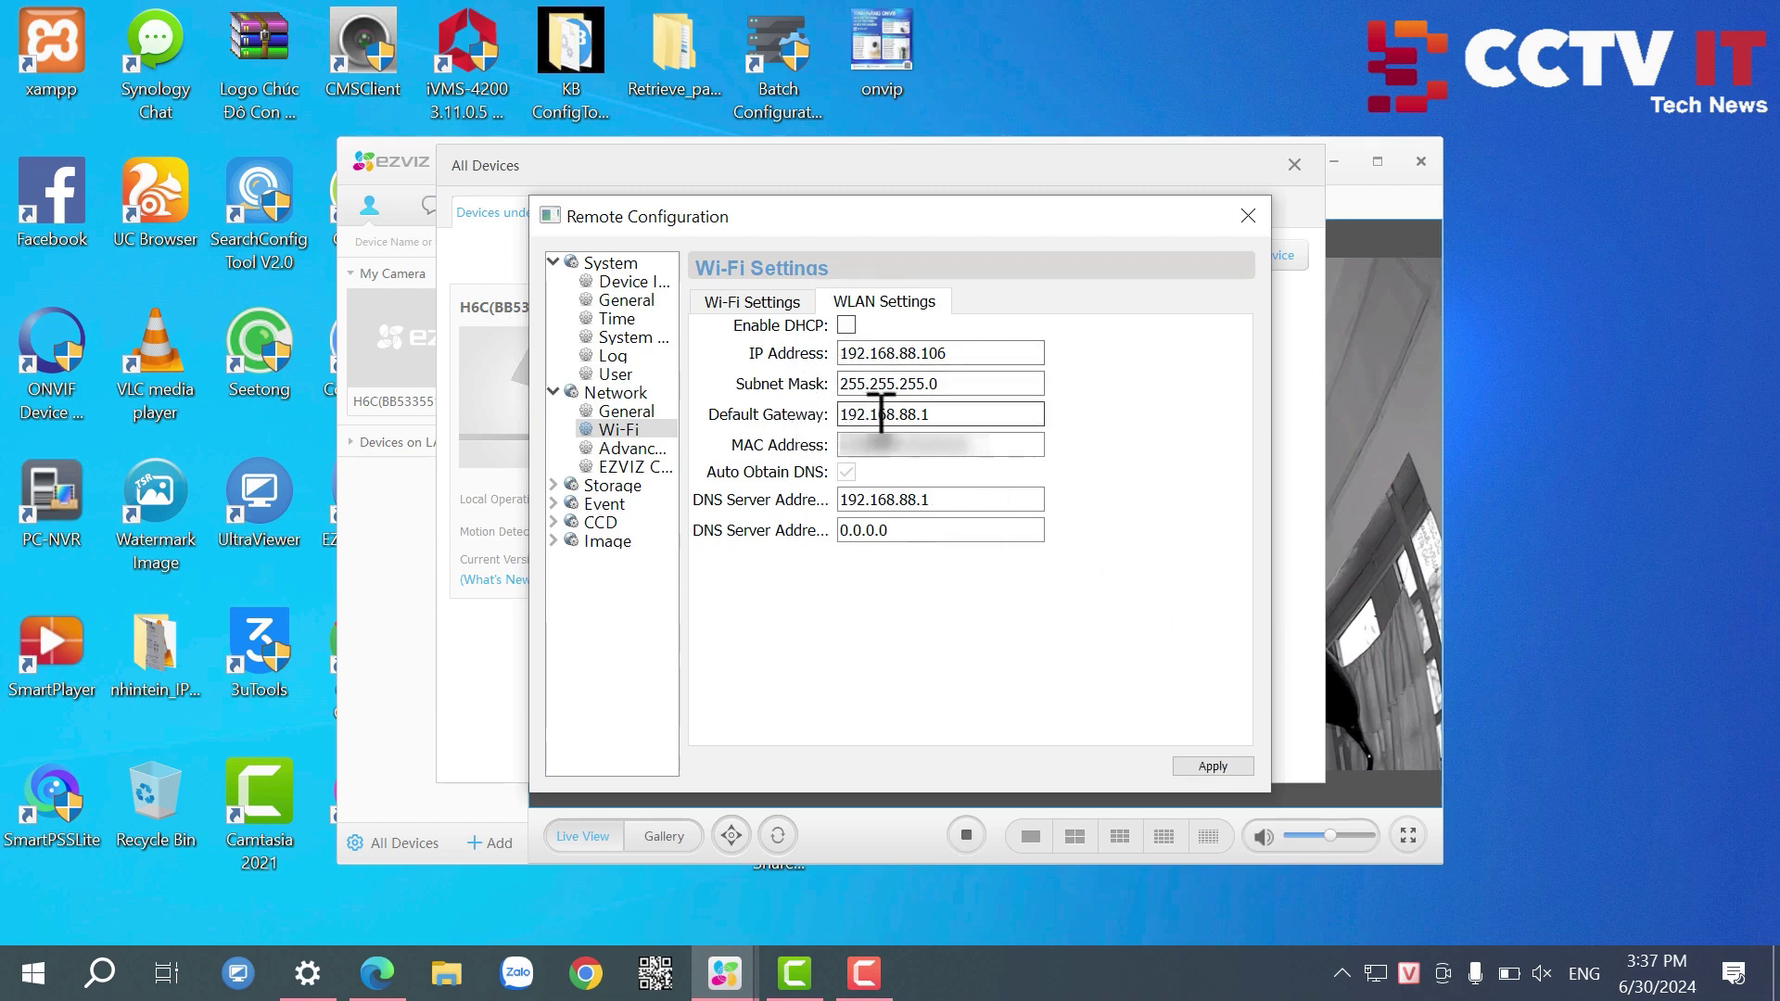
left_click(1213, 767)
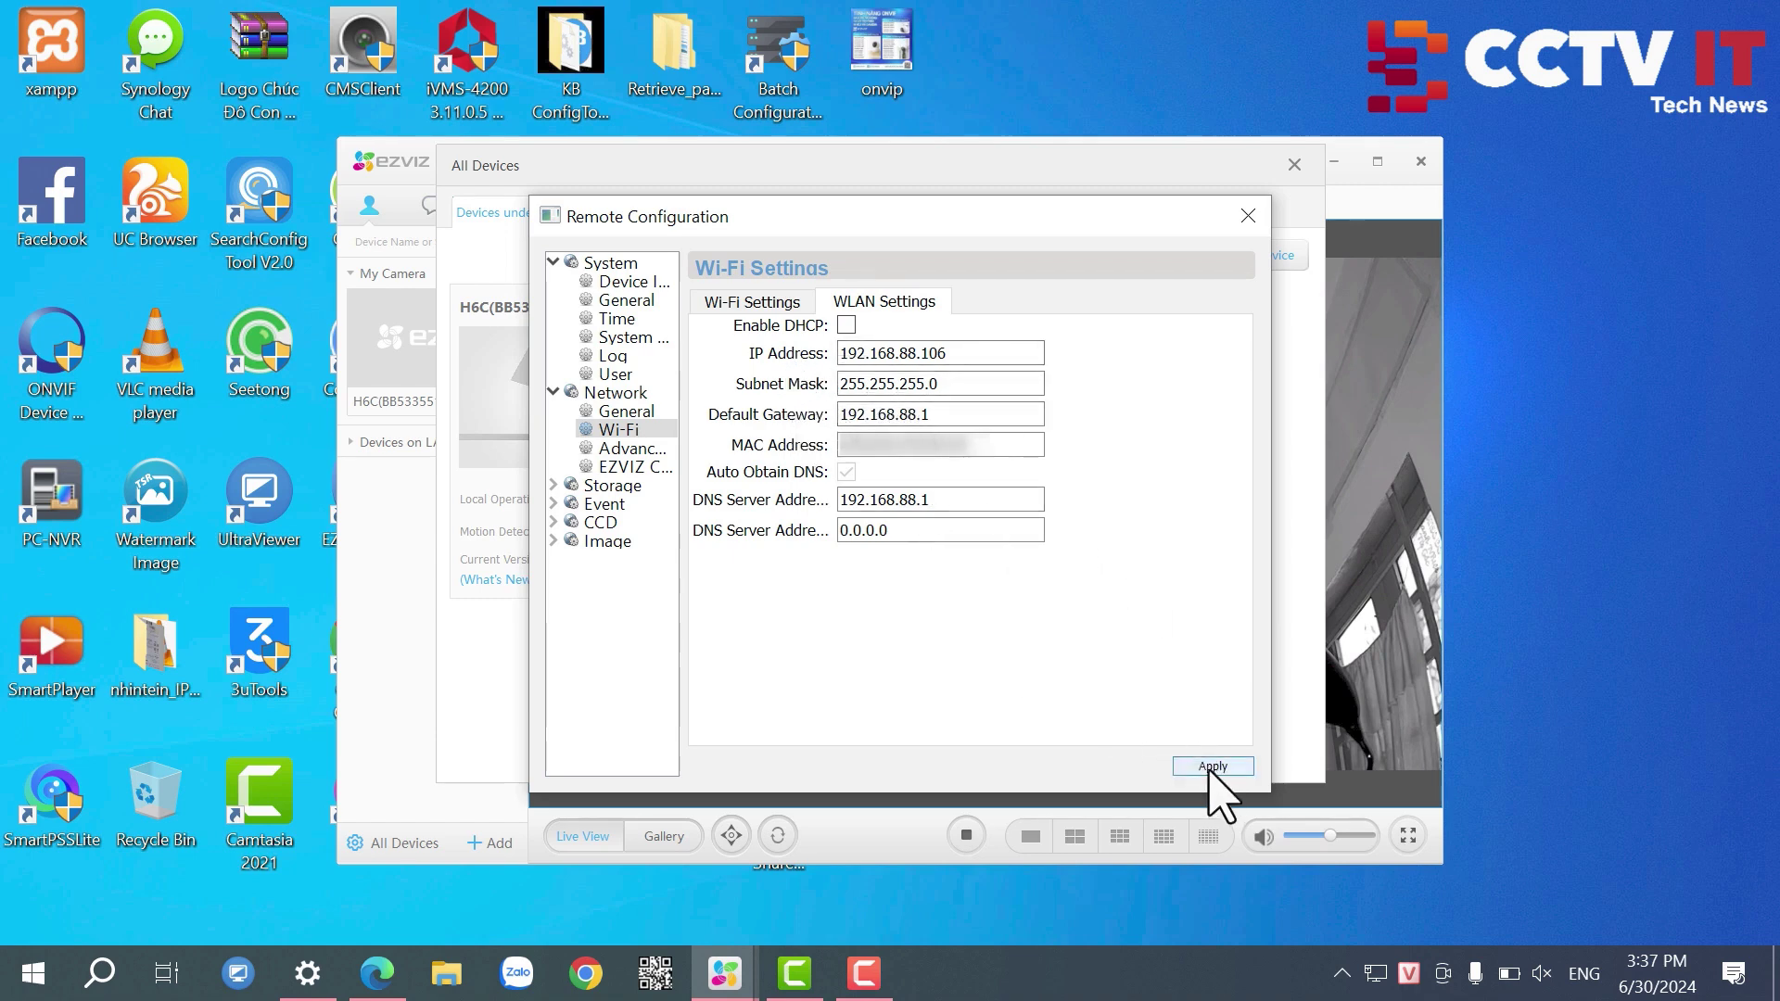
Step: Set Camera1's main stream video encoding to STD_H264 and apply it
left_click(607, 545)
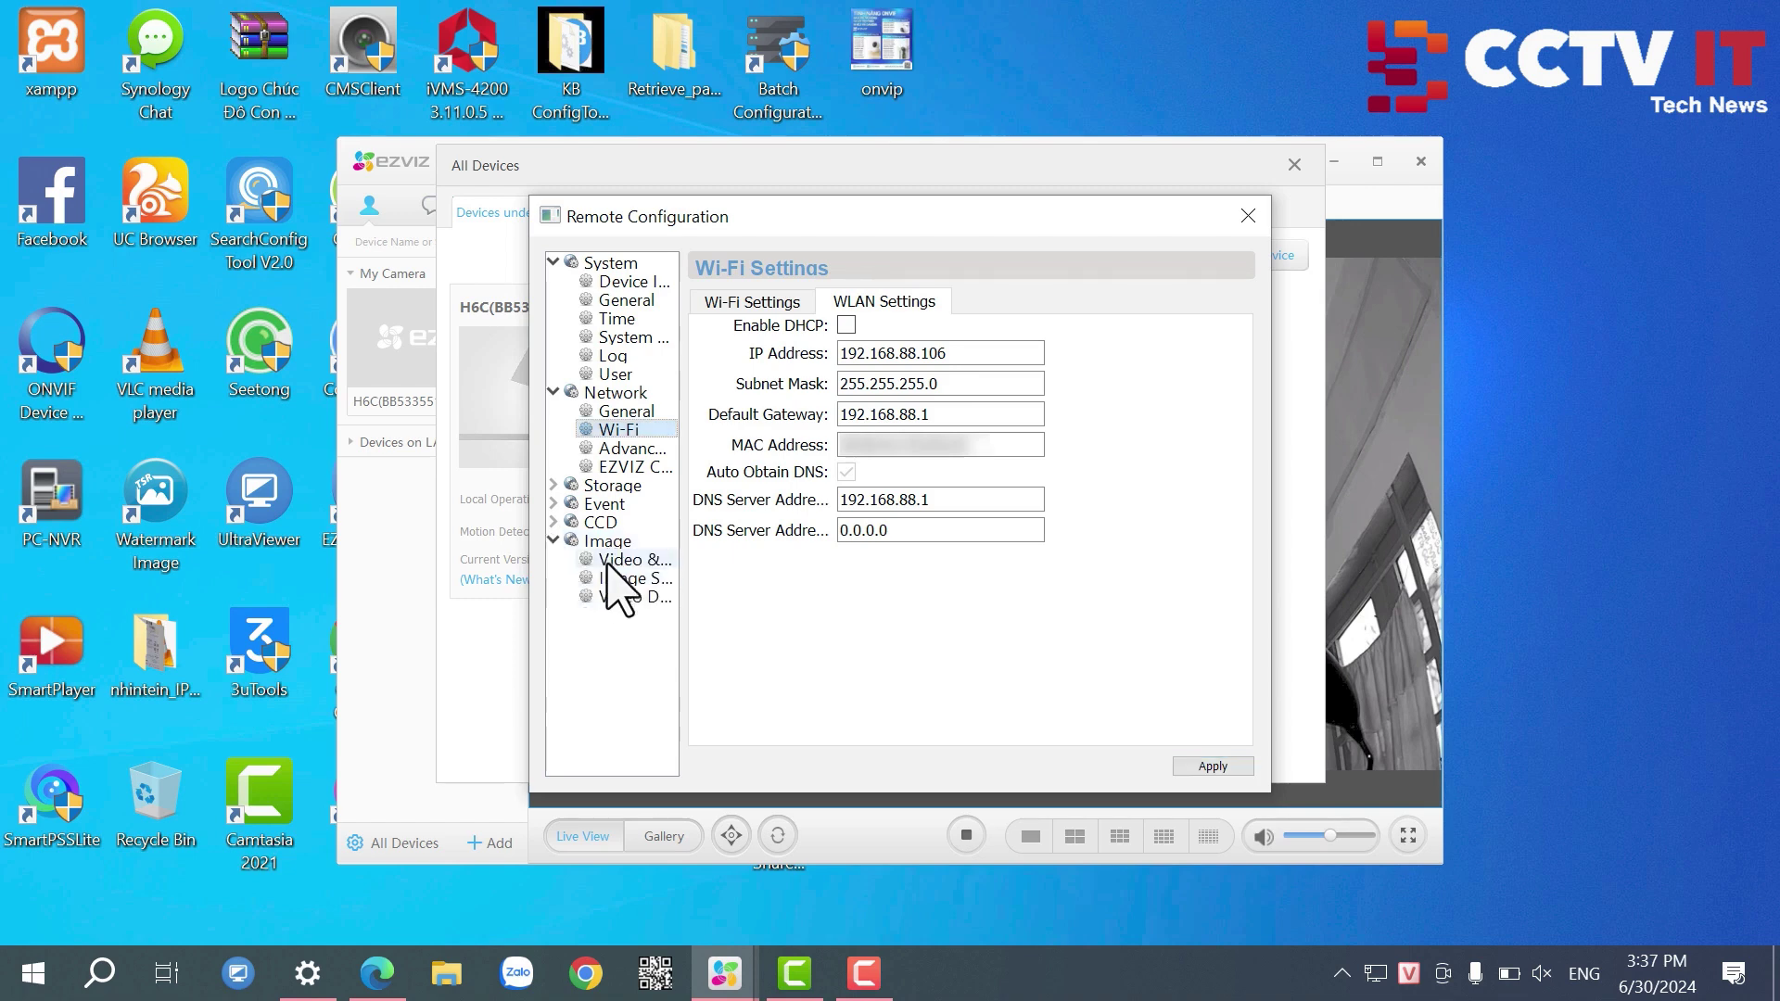
left_click(616, 561)
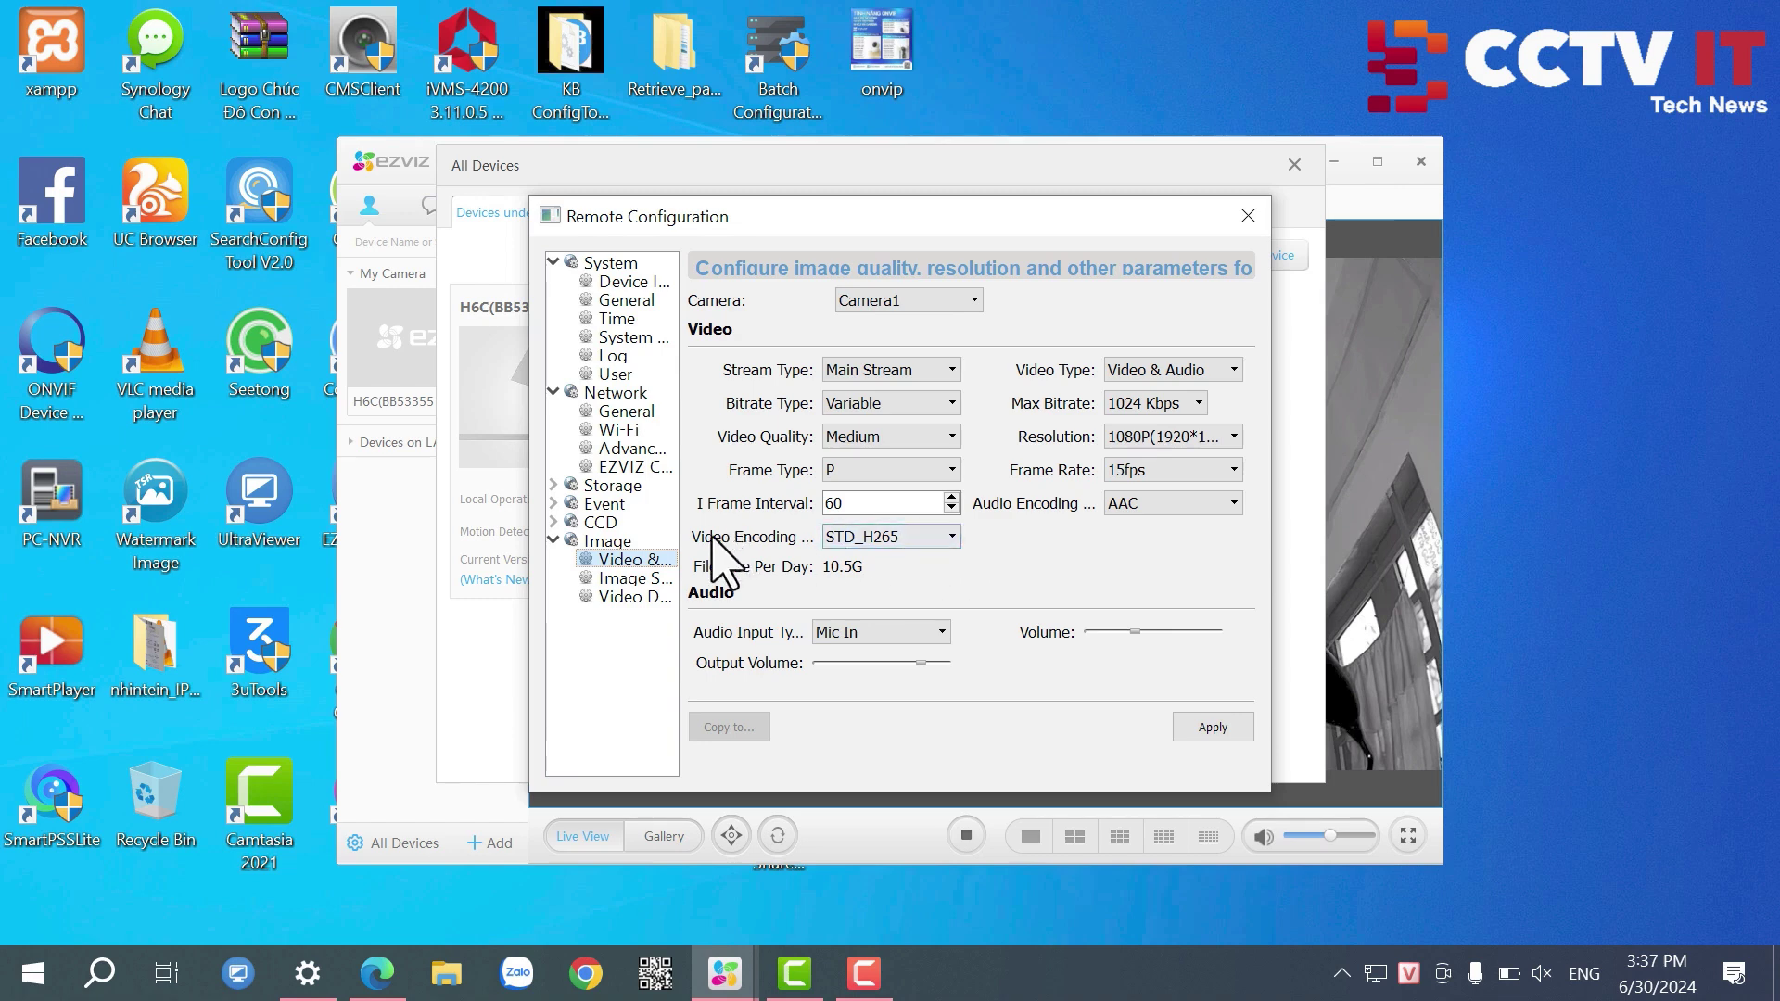
left_click(852, 539)
left_click(857, 559)
left_click(1197, 730)
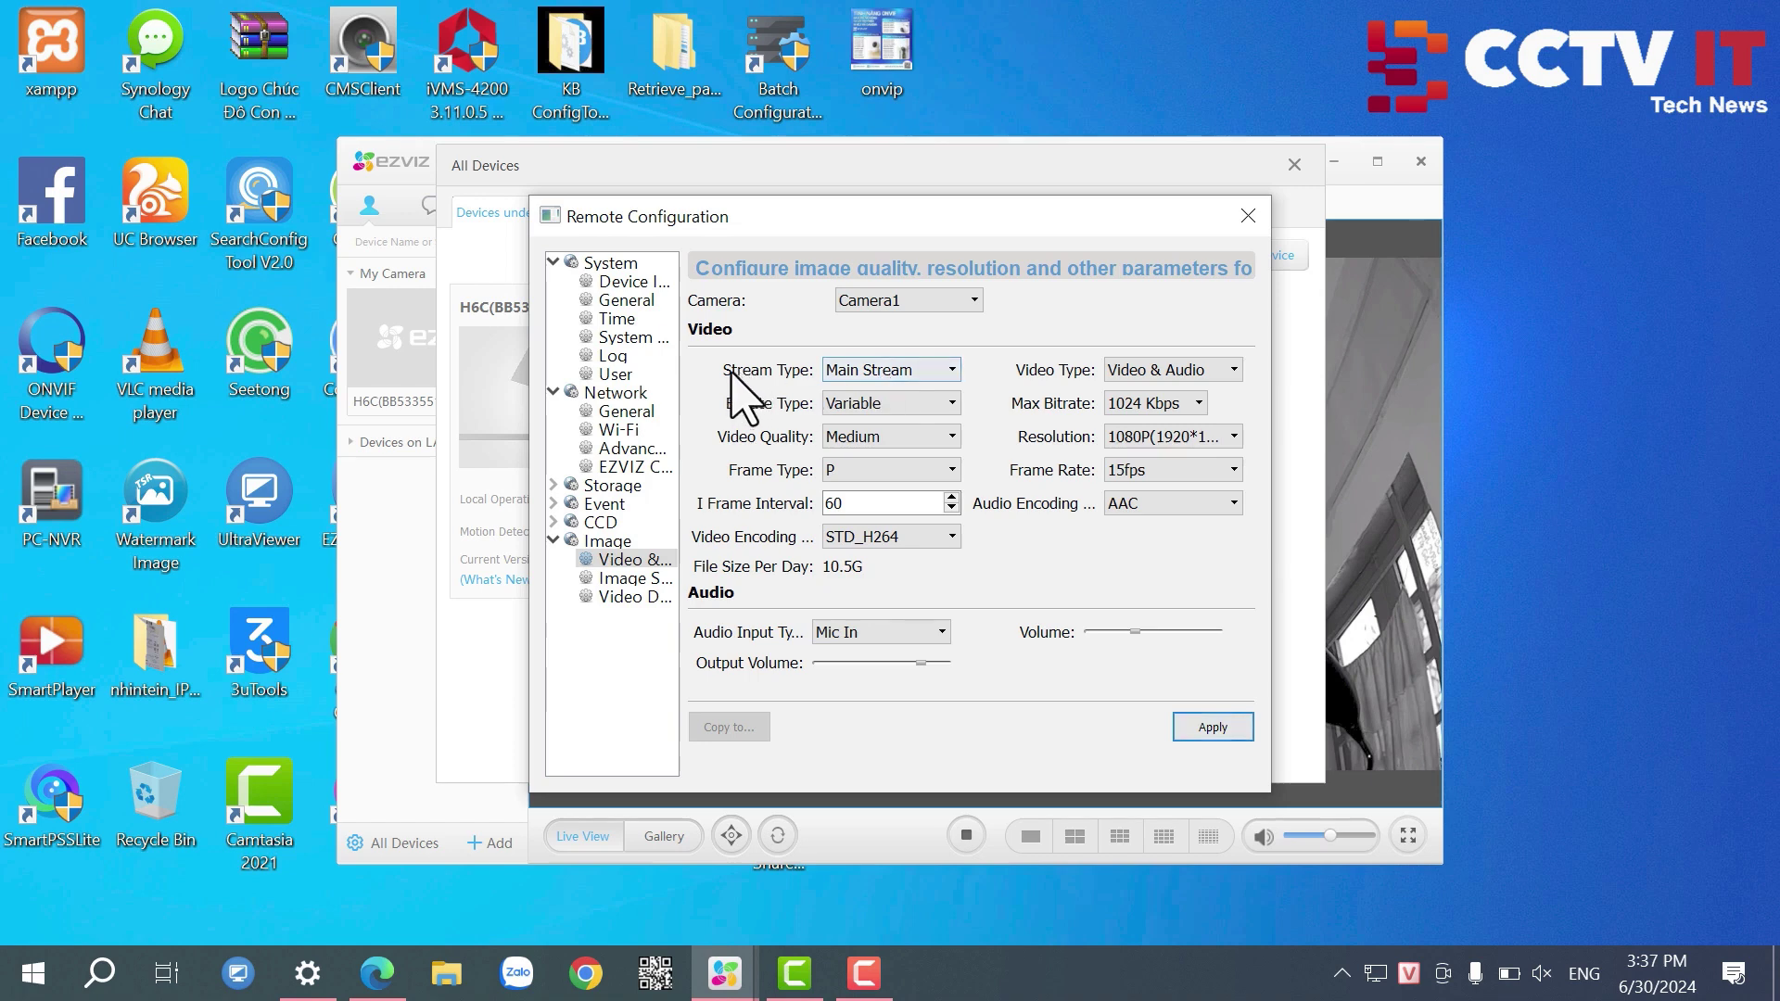
Step: Switch to the sub stream, set its video encoding to STD_H264, and apply
left_click(867, 380)
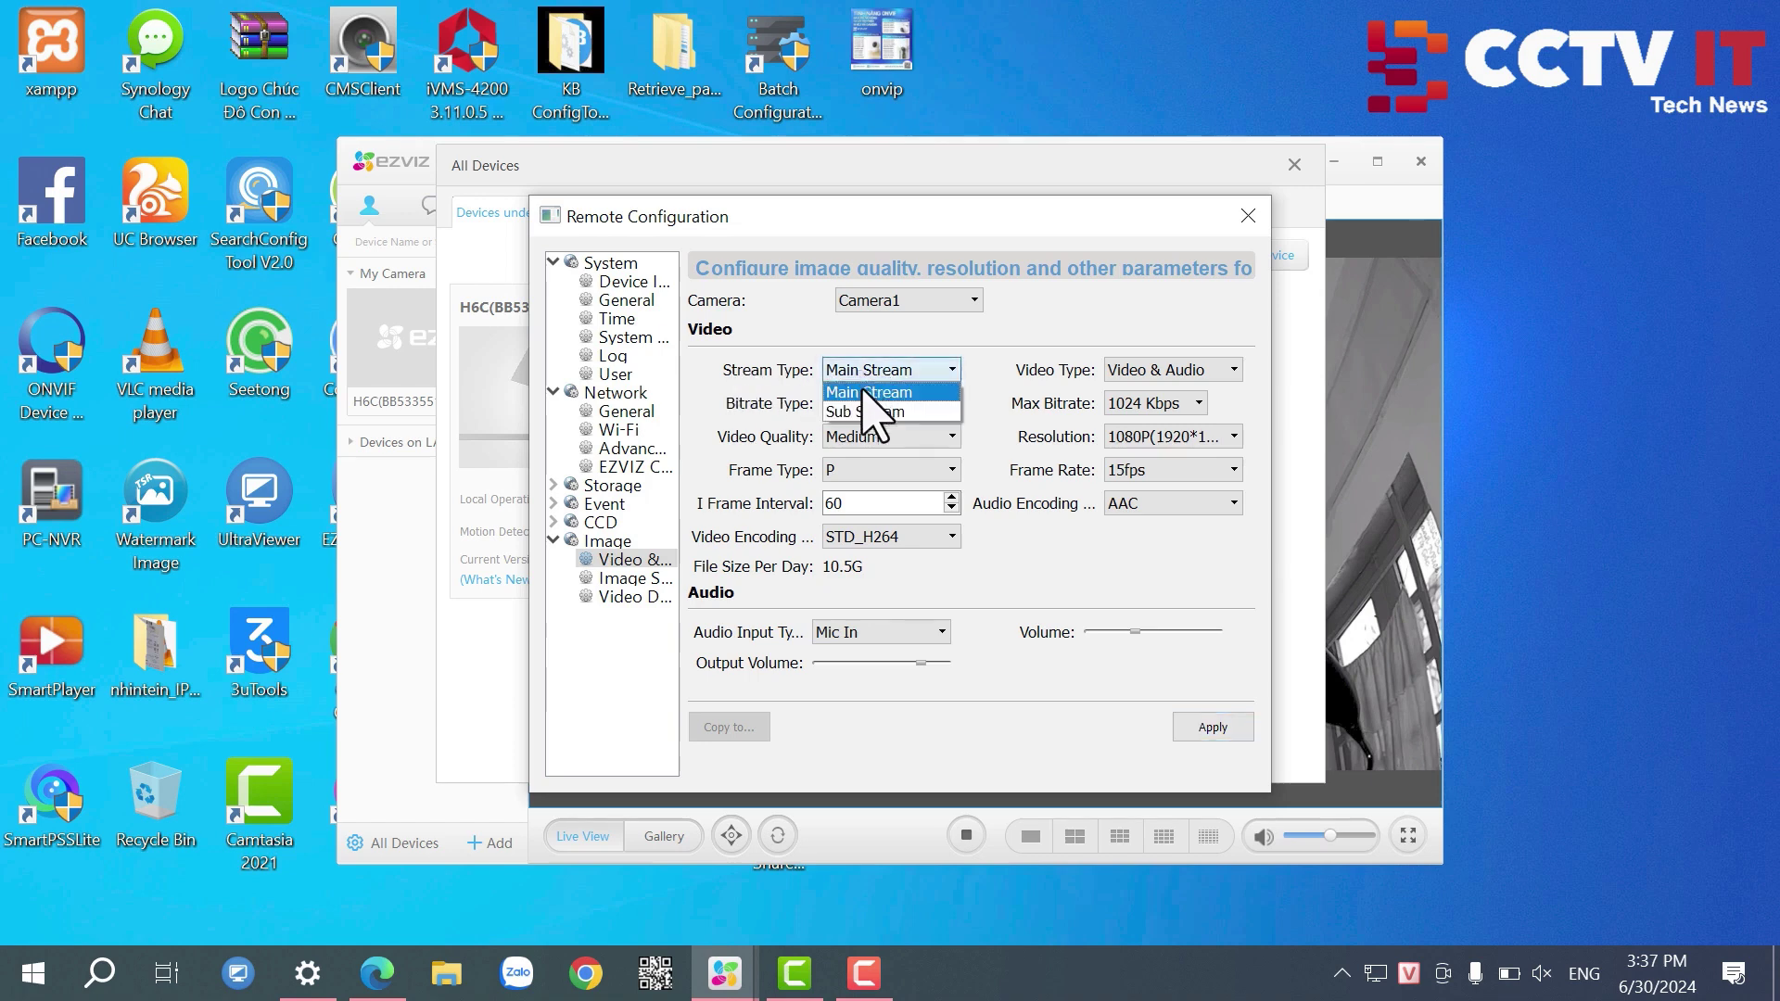
left_click(872, 406)
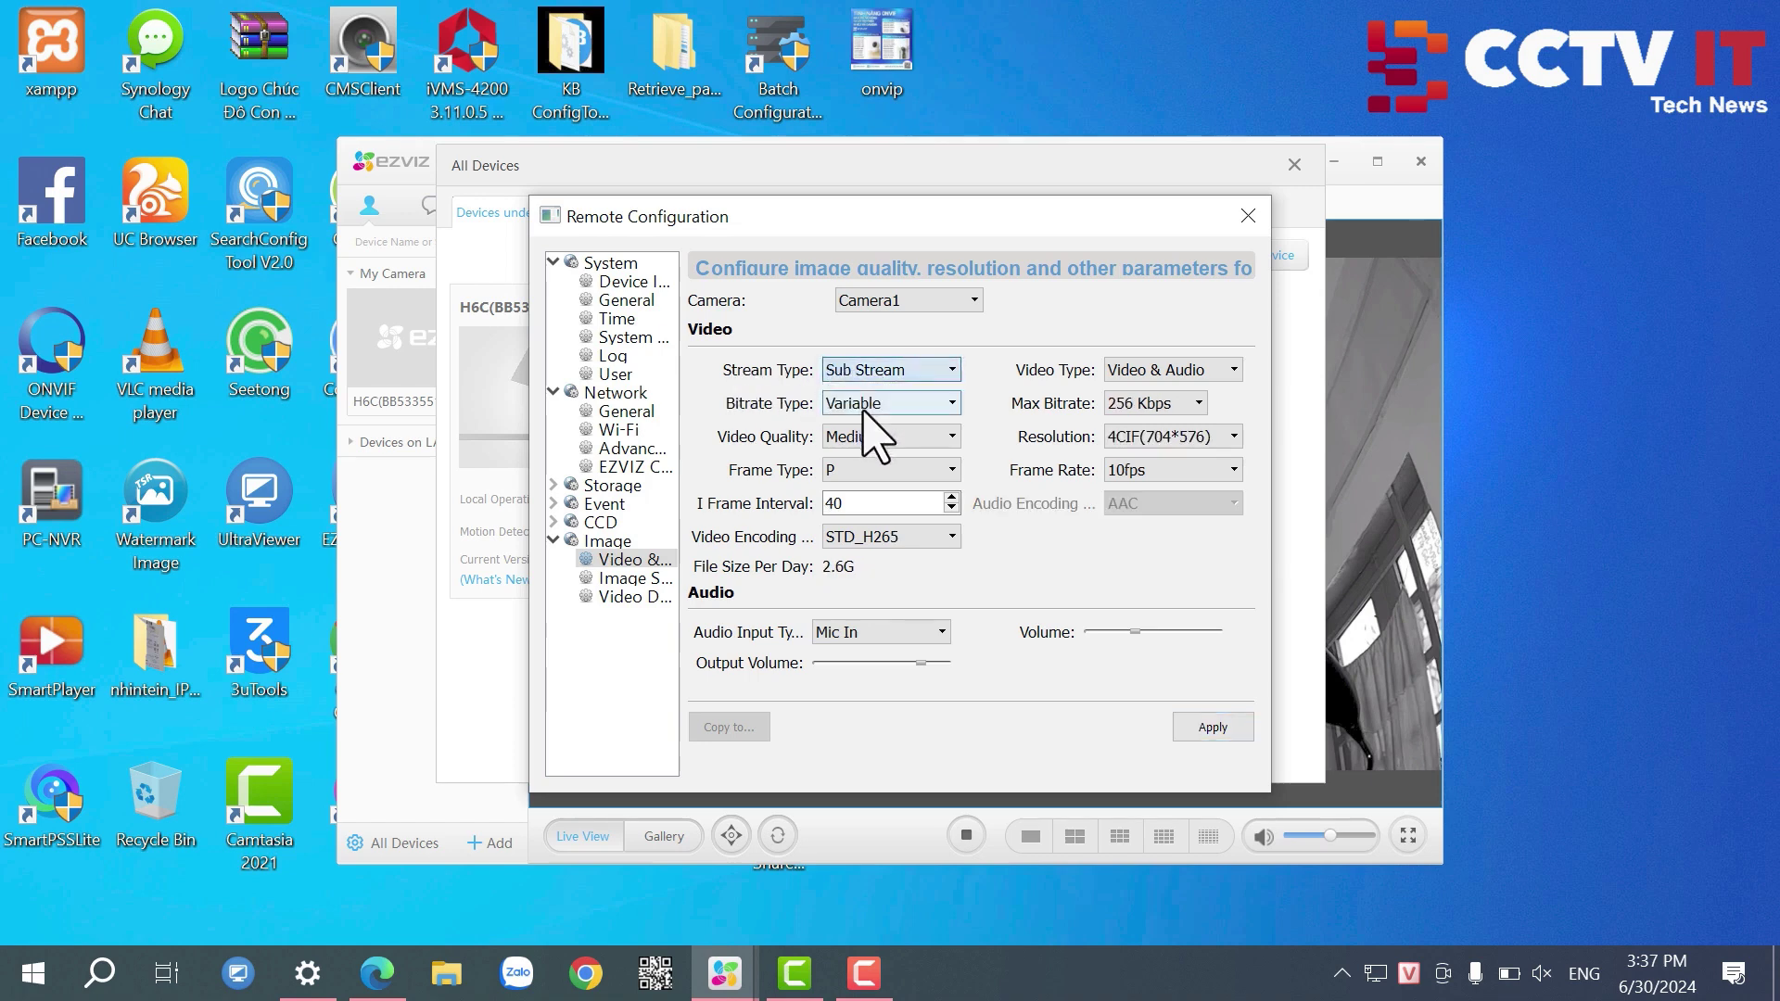
left_click(897, 543)
left_click(918, 554)
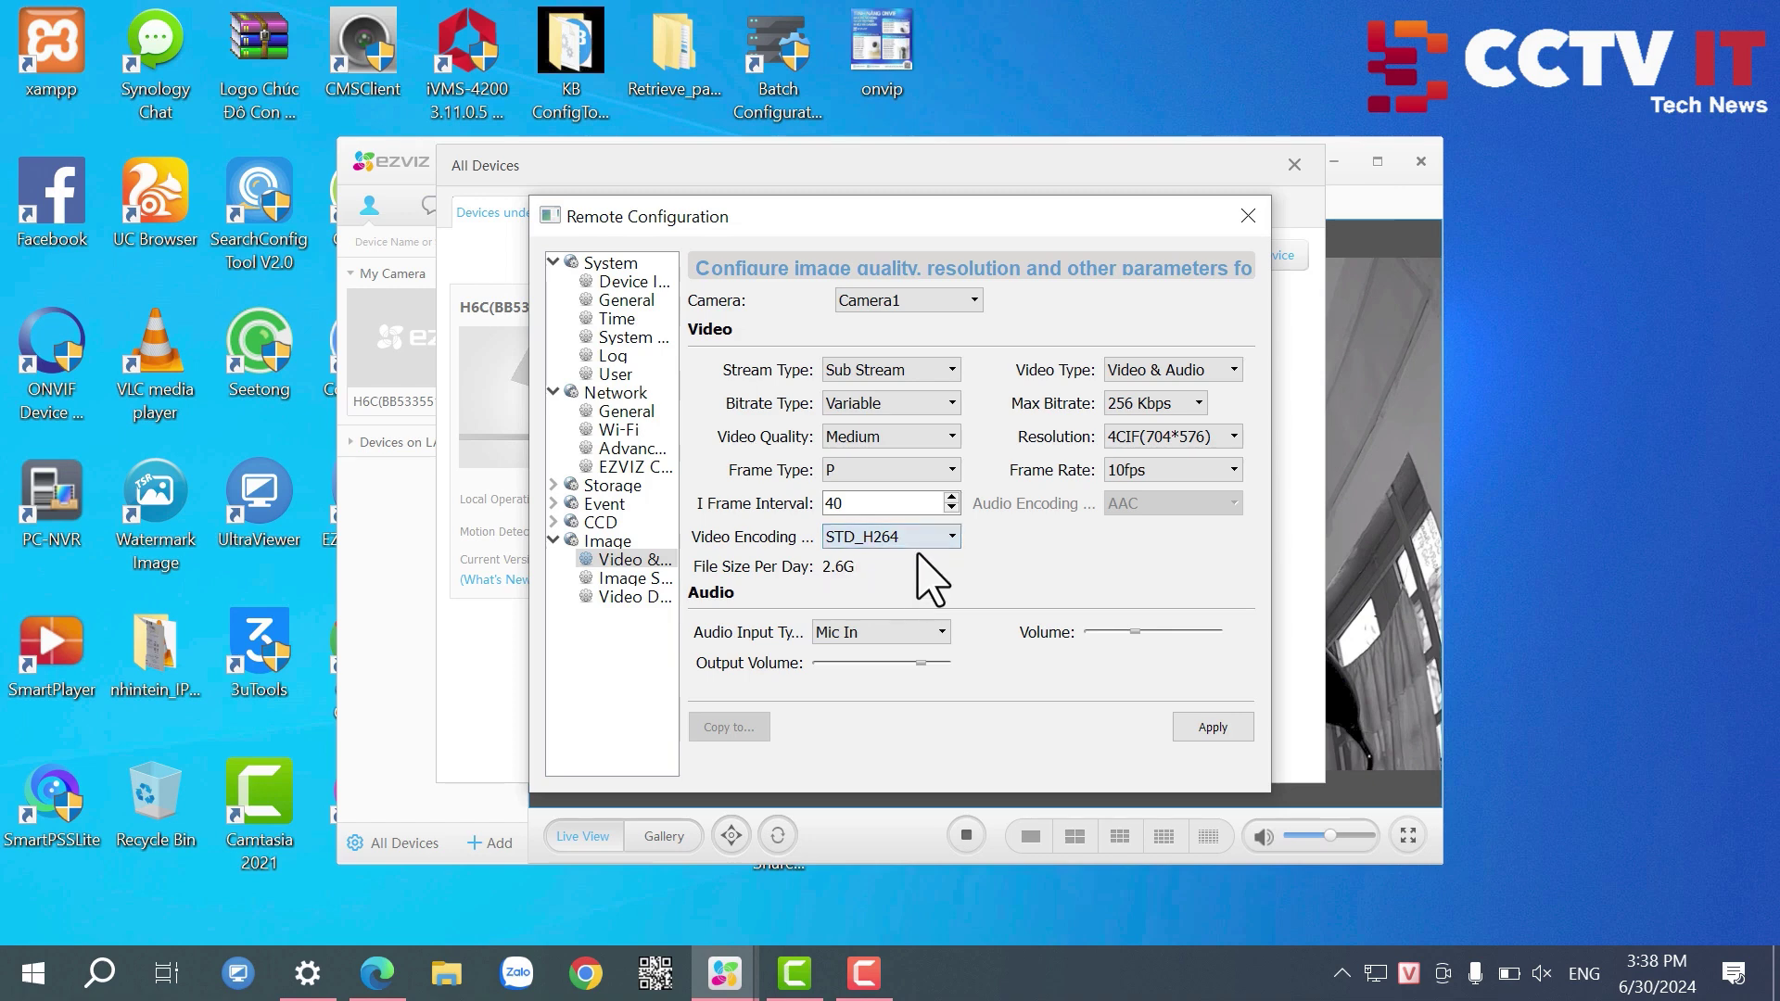
left_click(1203, 731)
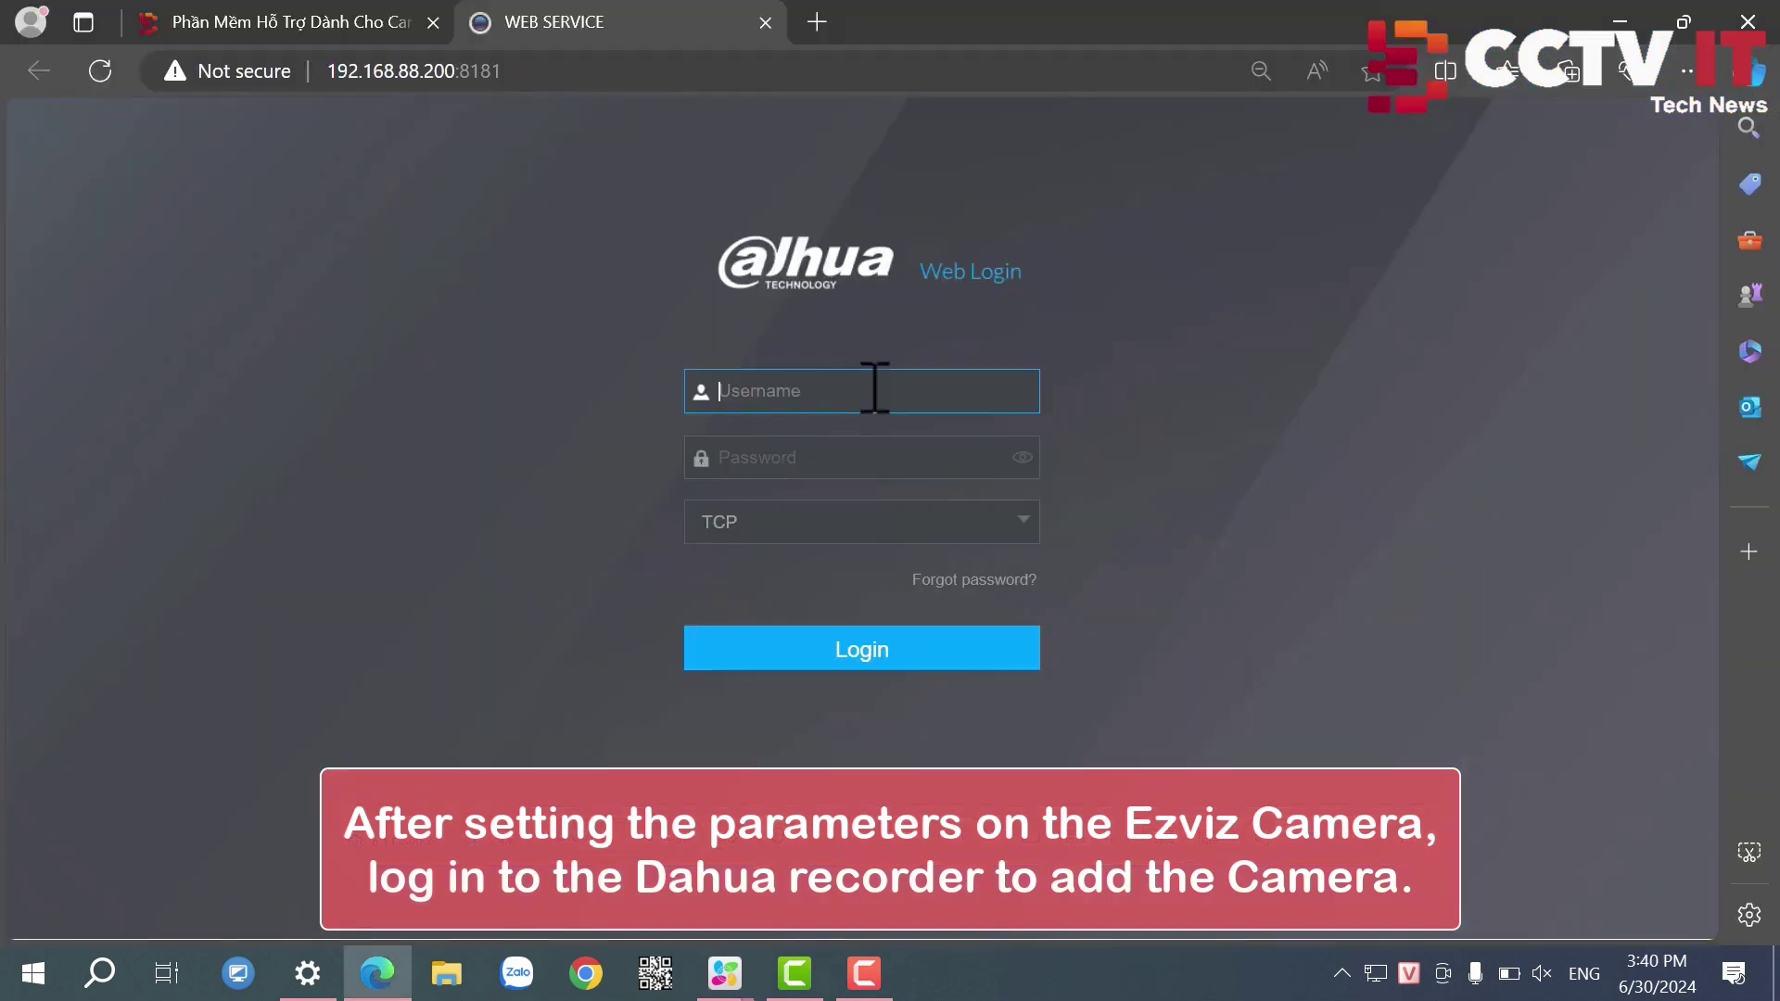
Step: Log in to the Dahua recorder and open SETTING > CAMERA to reach the Camera List
type("admin")
key("Tab")
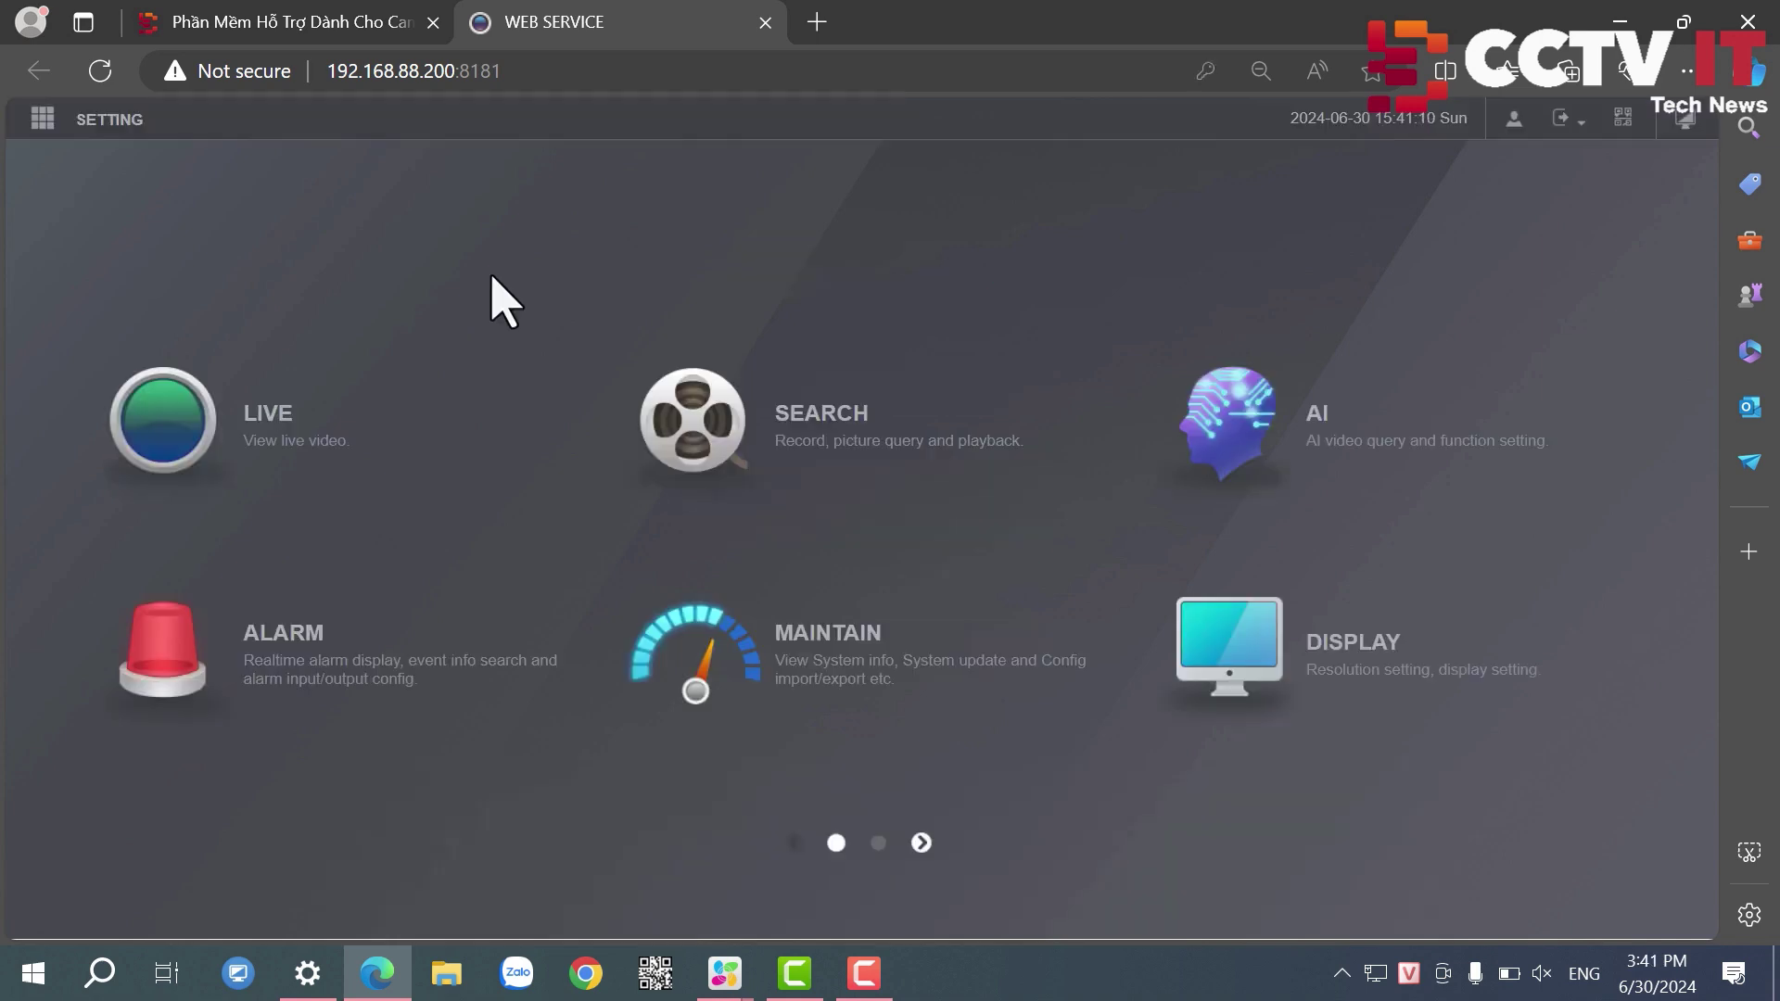
left_click(127, 137)
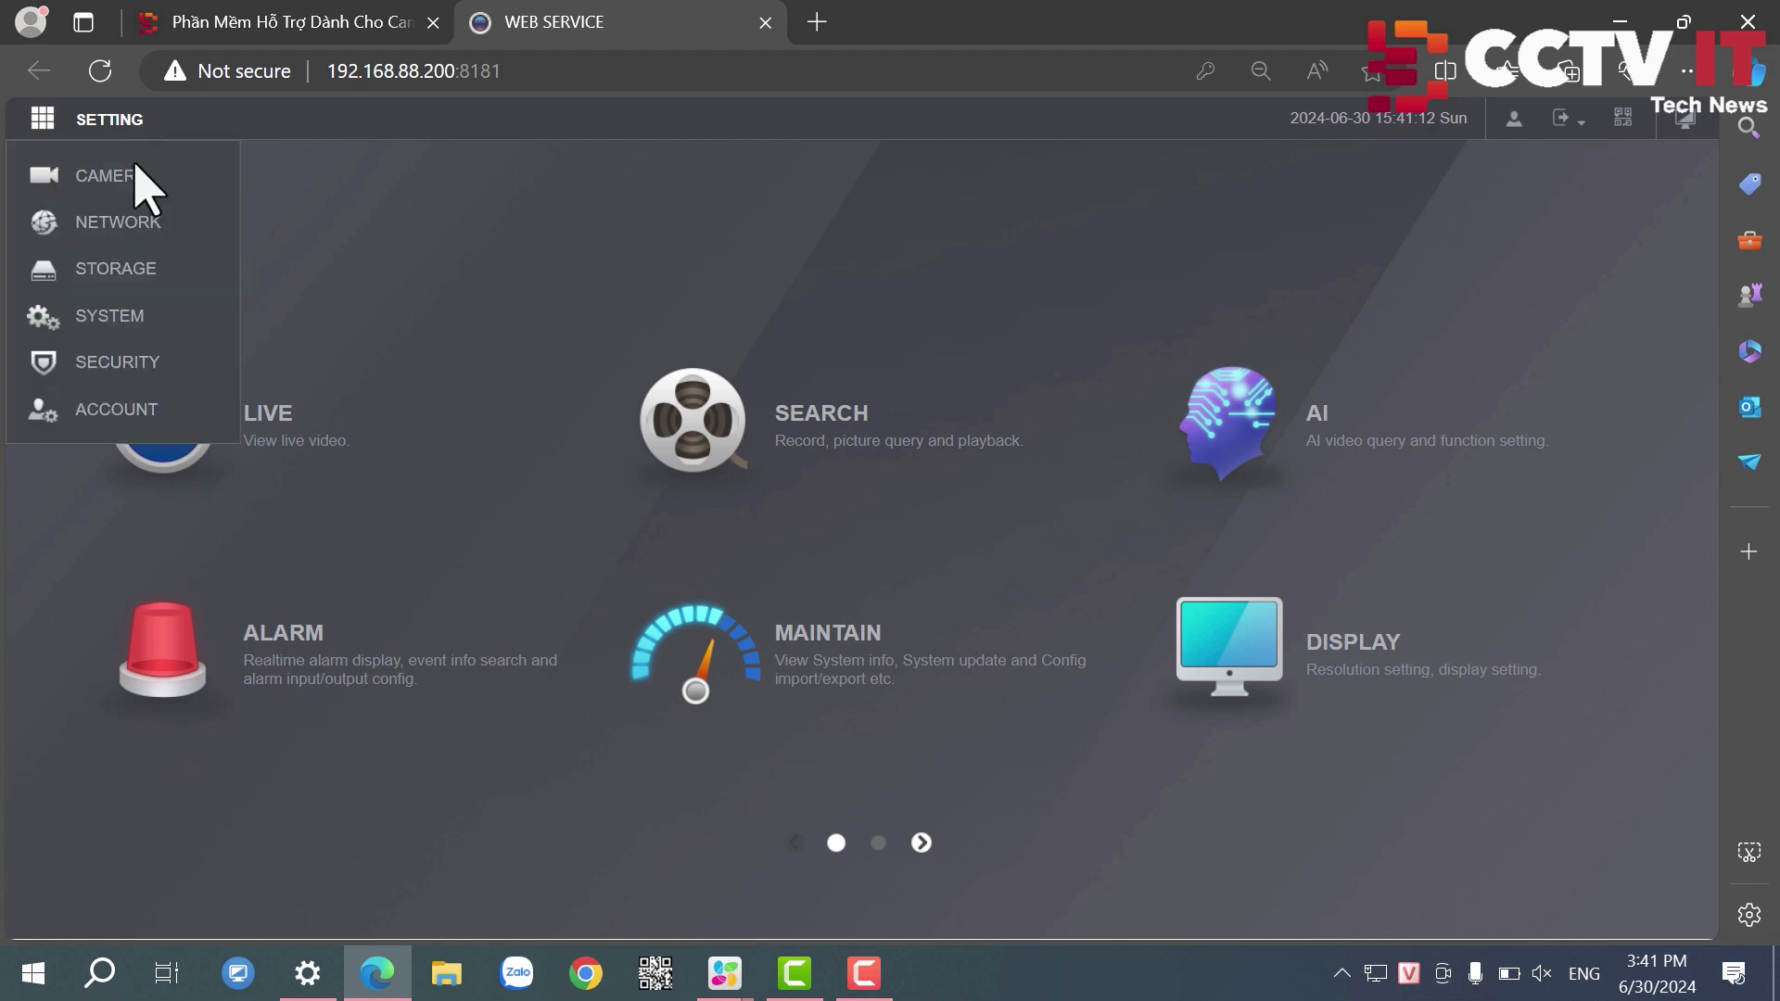
left_click(130, 186)
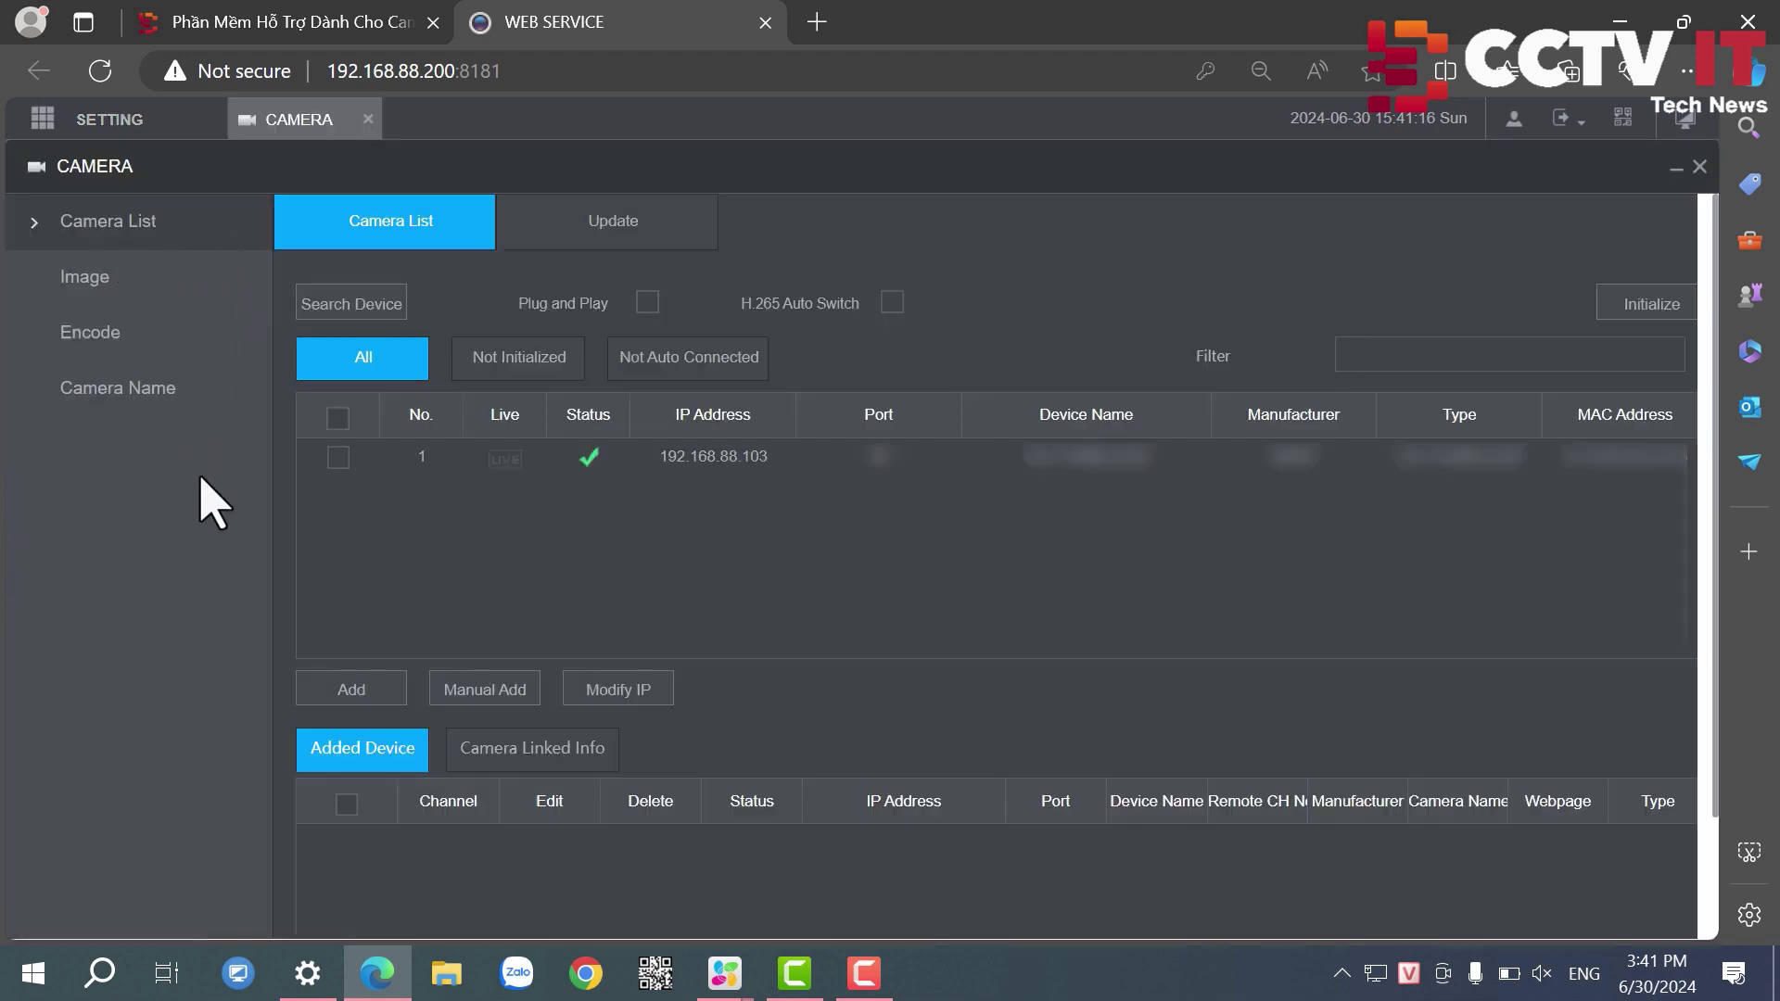
Step: Manually add an ONVIF camera at 192.168.88.106, port 80, entering the admin login and password
scroll(207, 500, "down", 2)
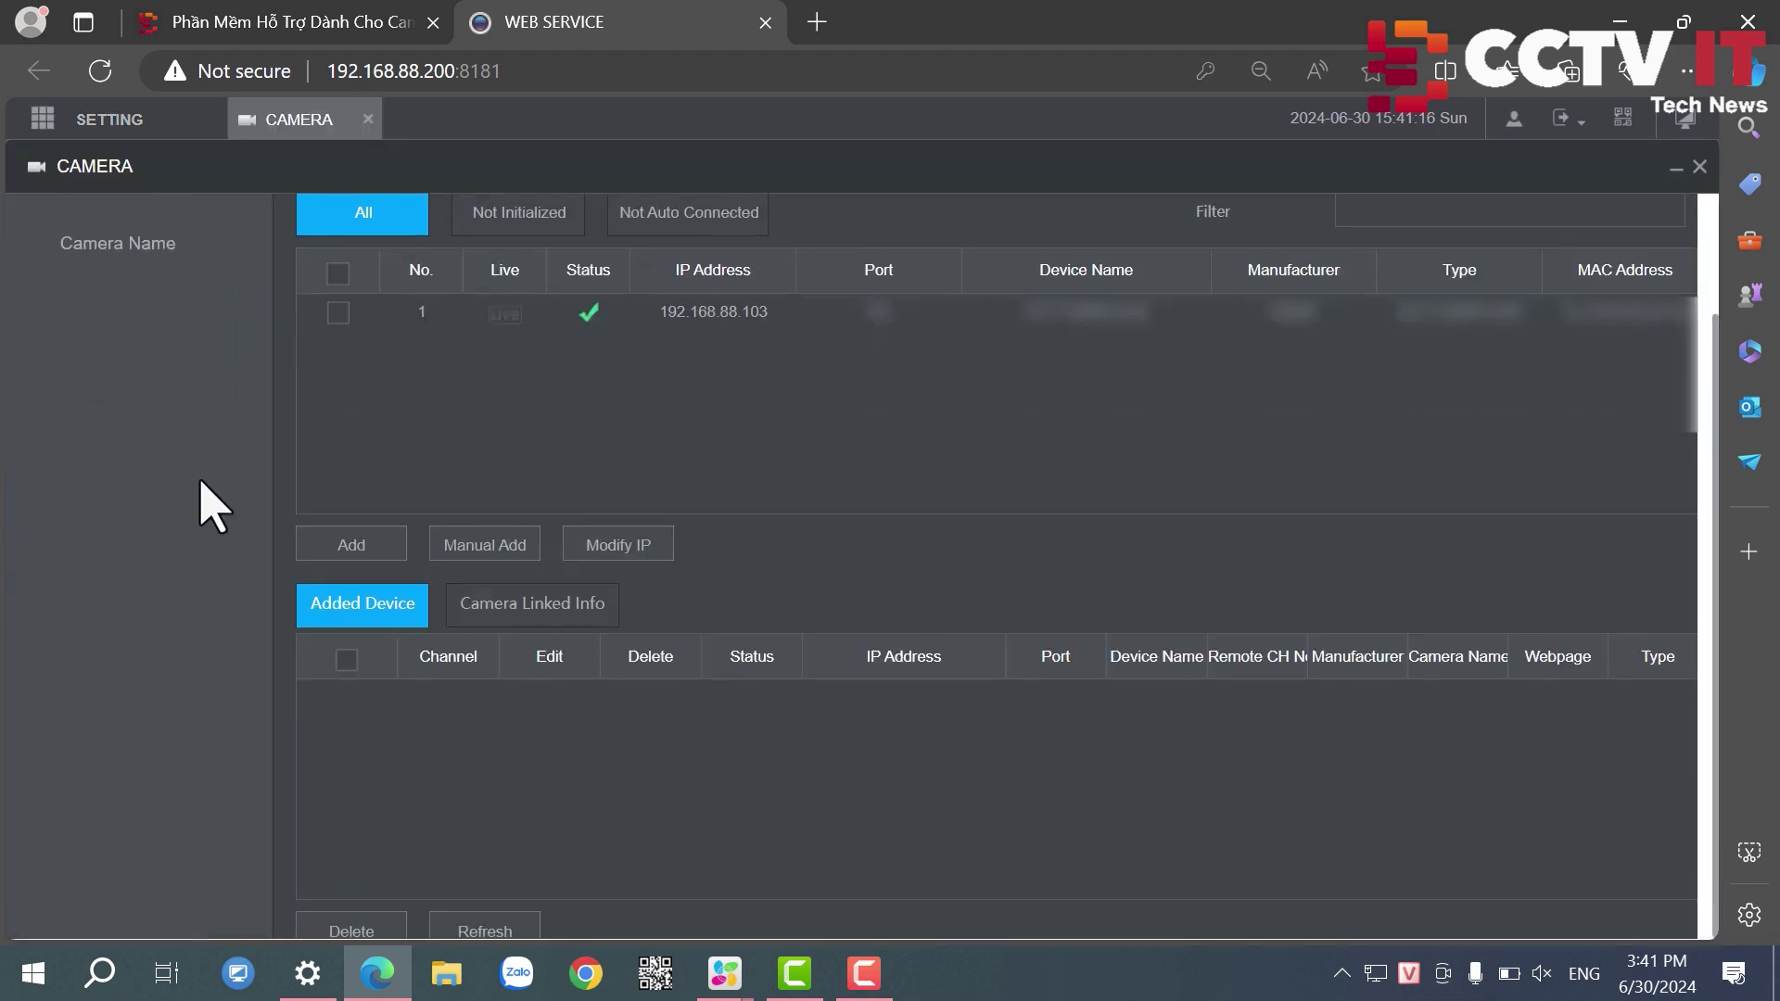
left_click(465, 553)
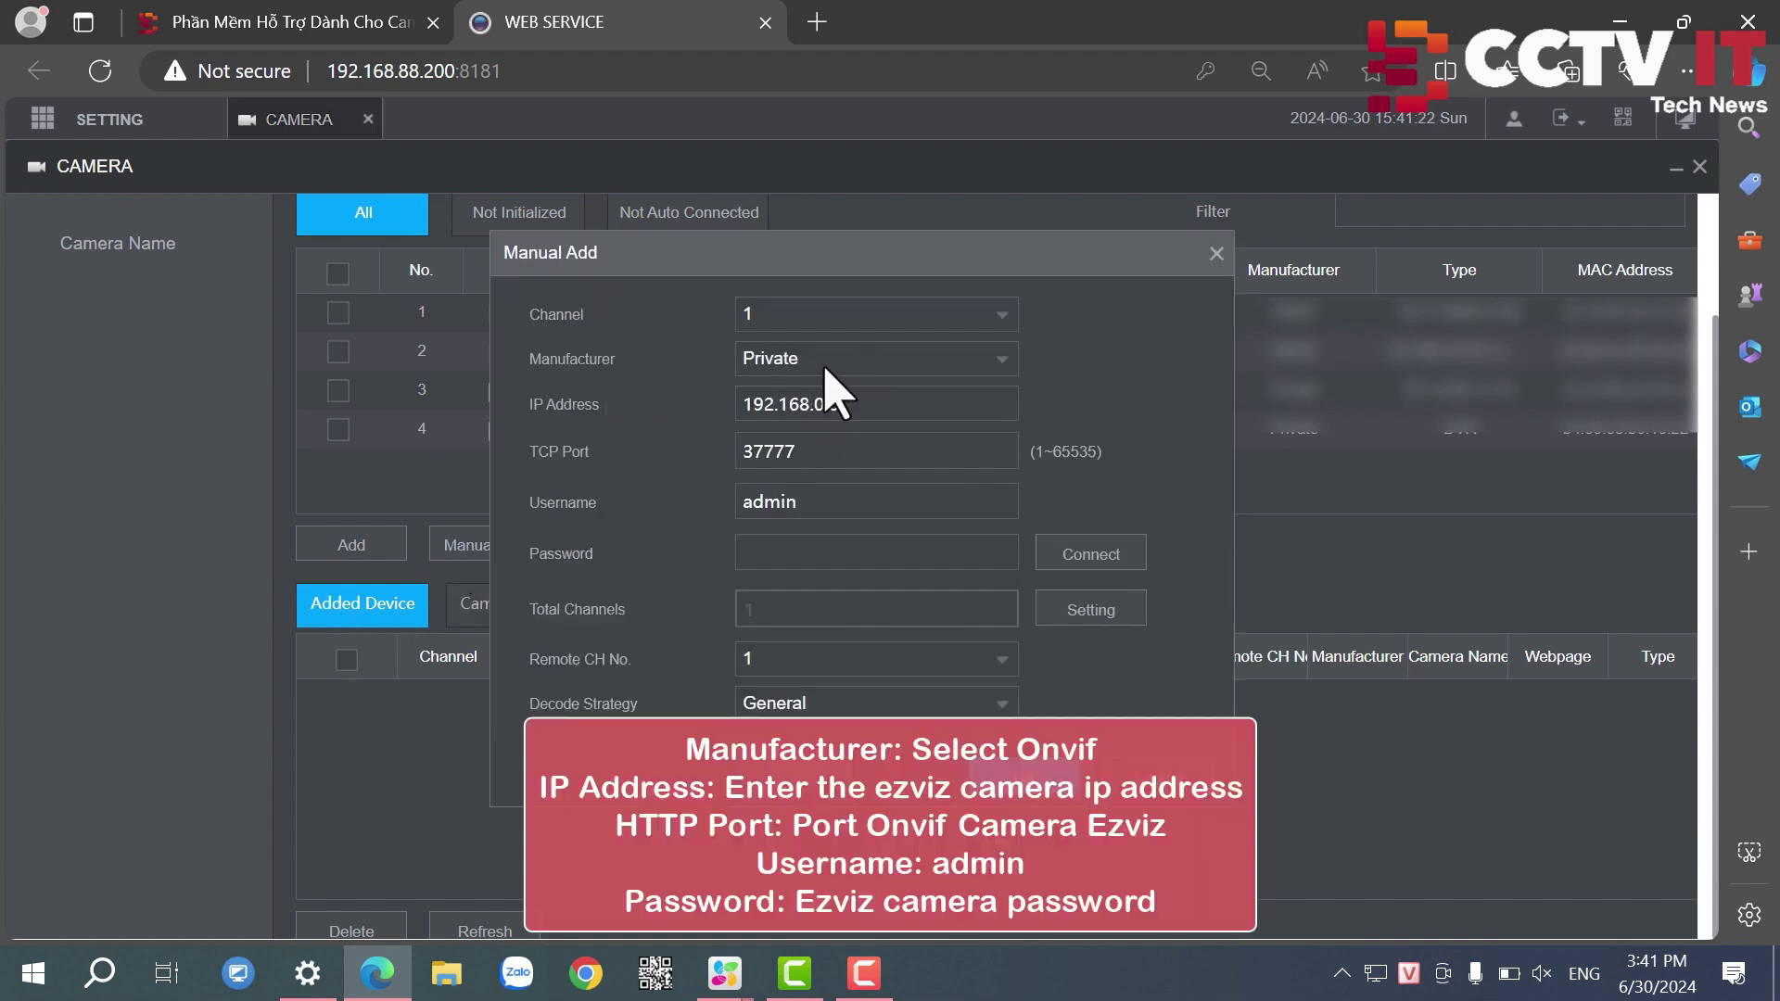
left_click(828, 364)
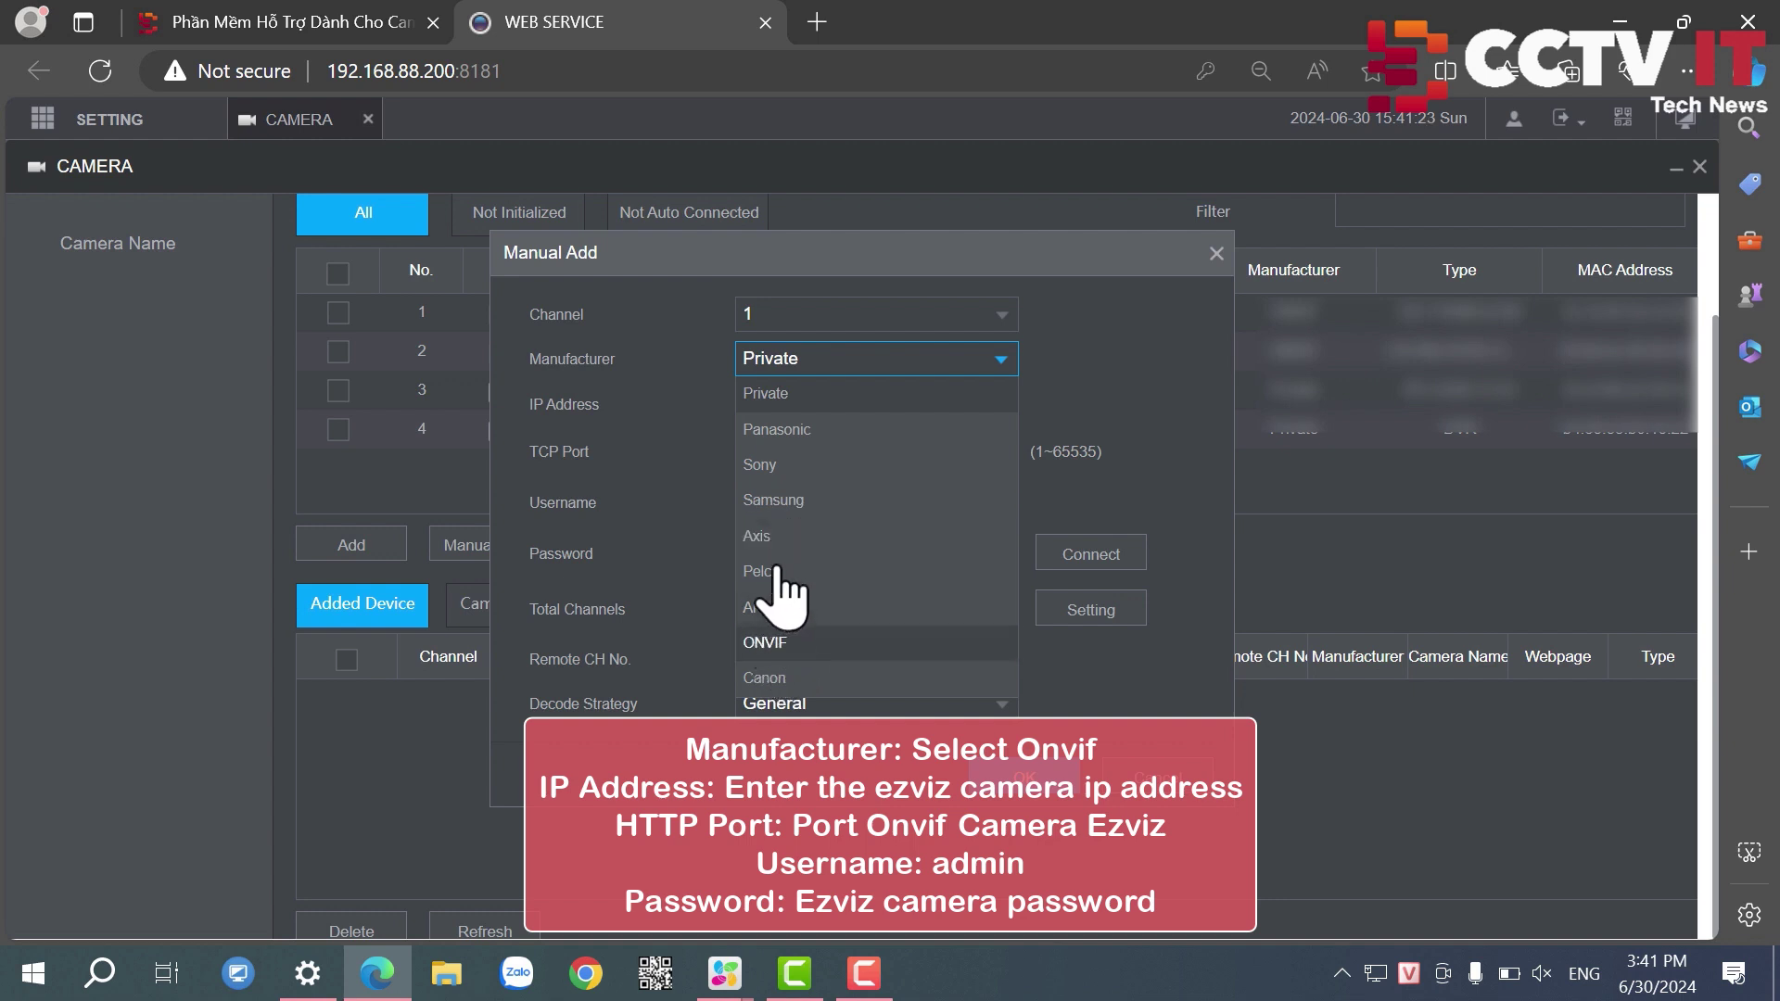
left_click(778, 642)
left_click(808, 405)
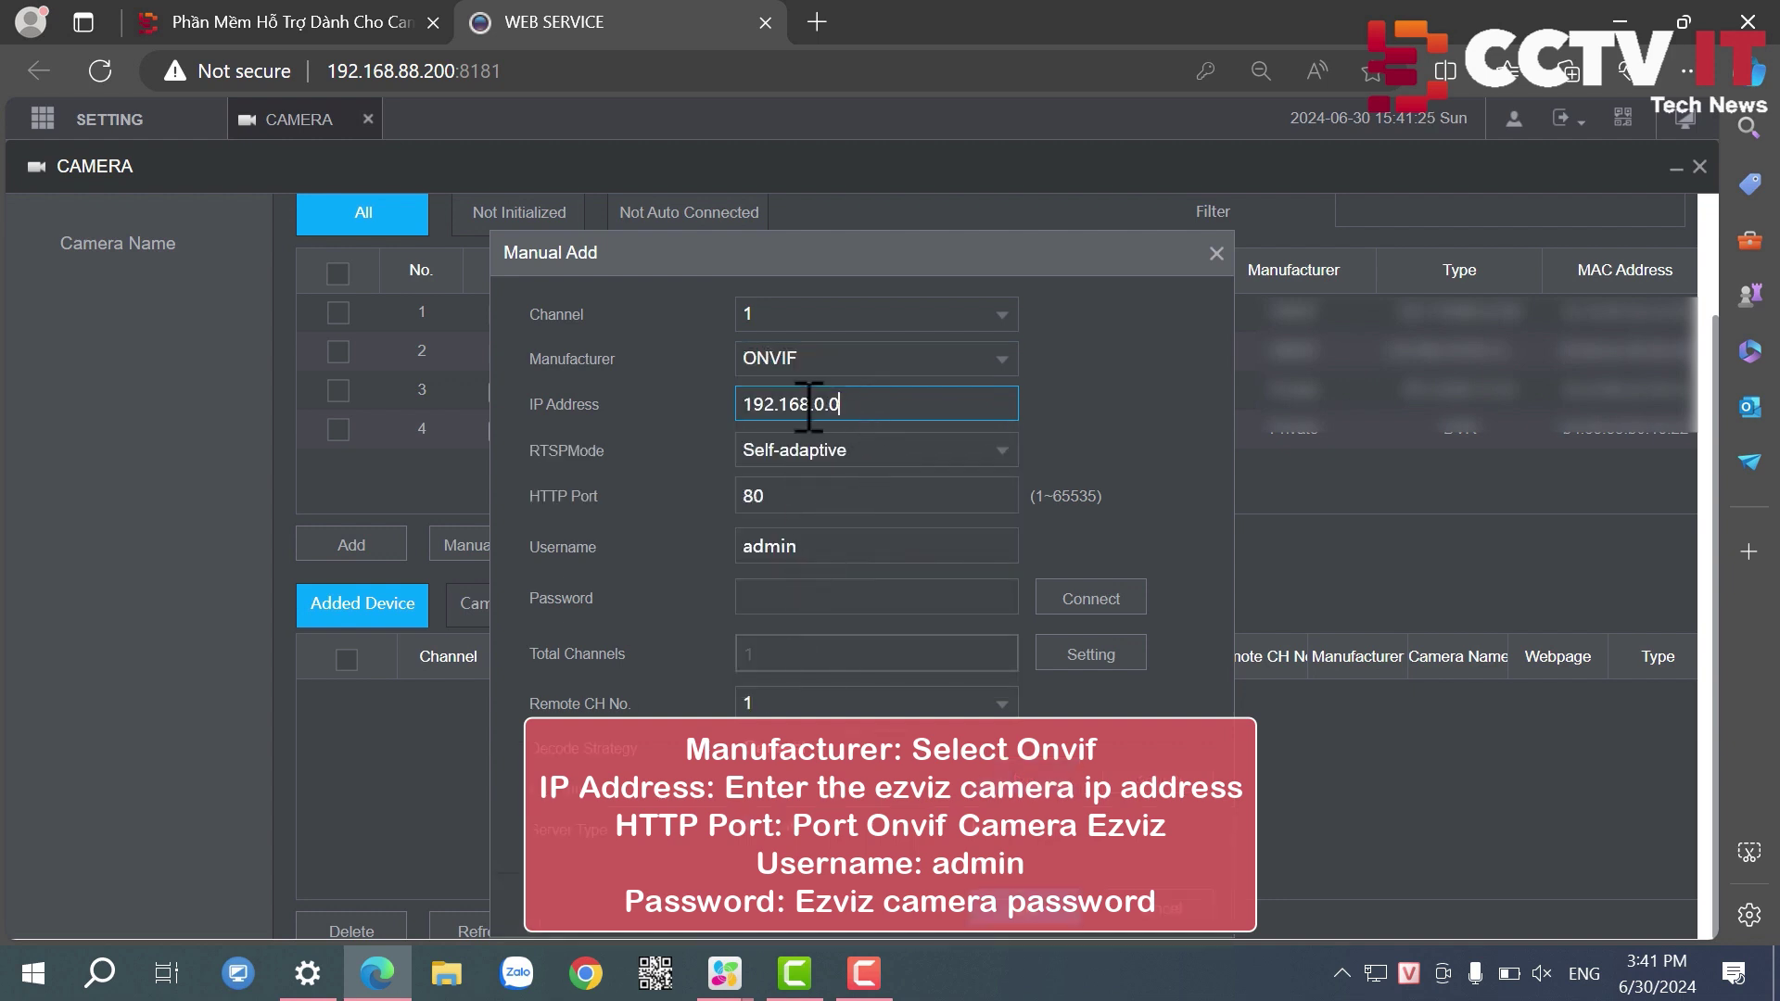
left_click_drag(743, 404, 857, 408)
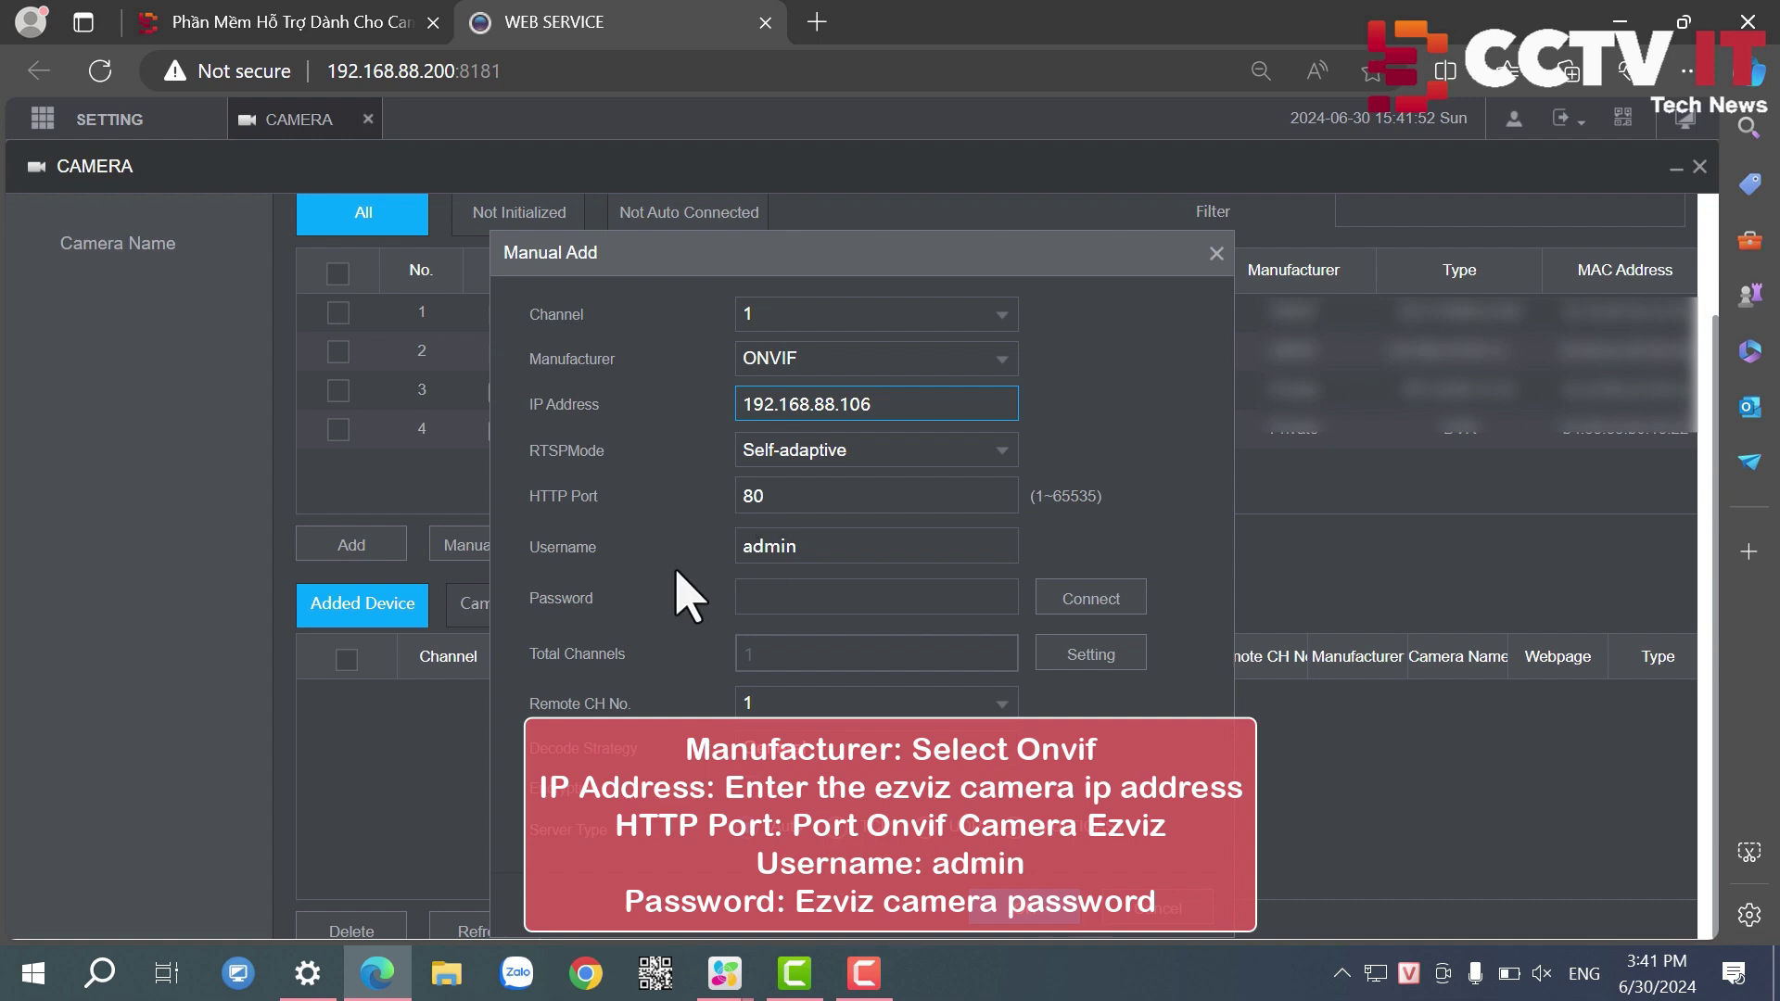
left_click(808, 600)
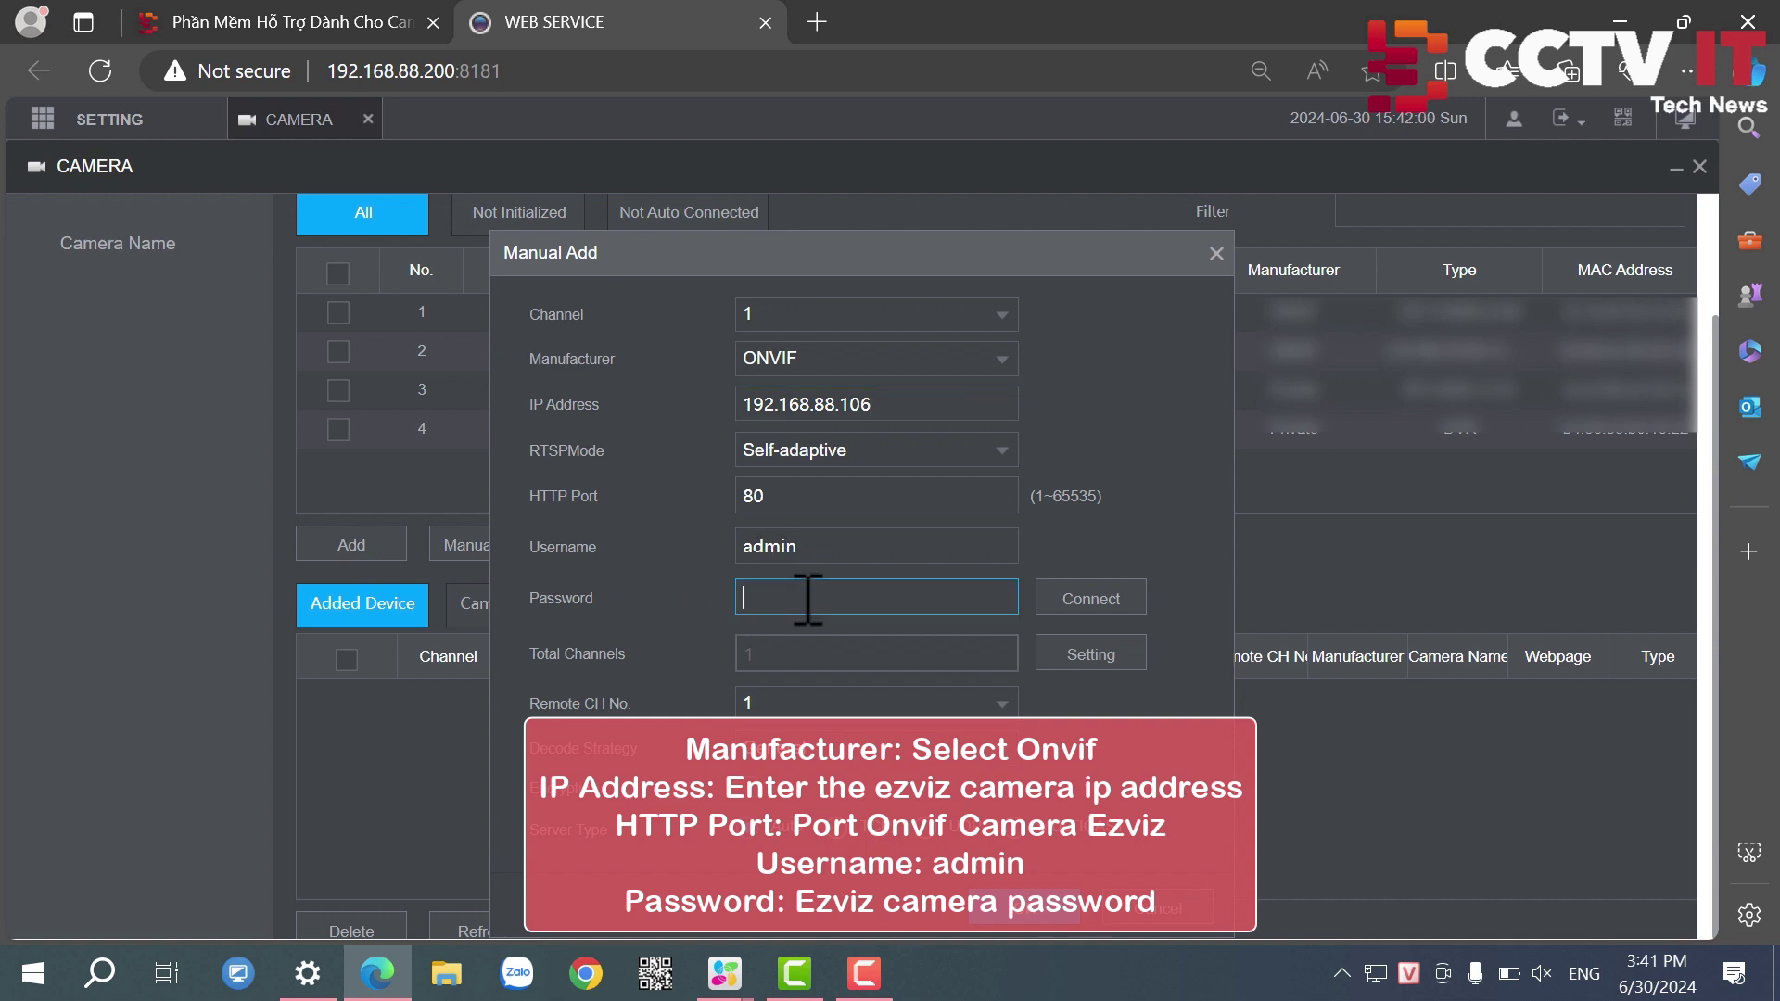
type("ad")
type("1")
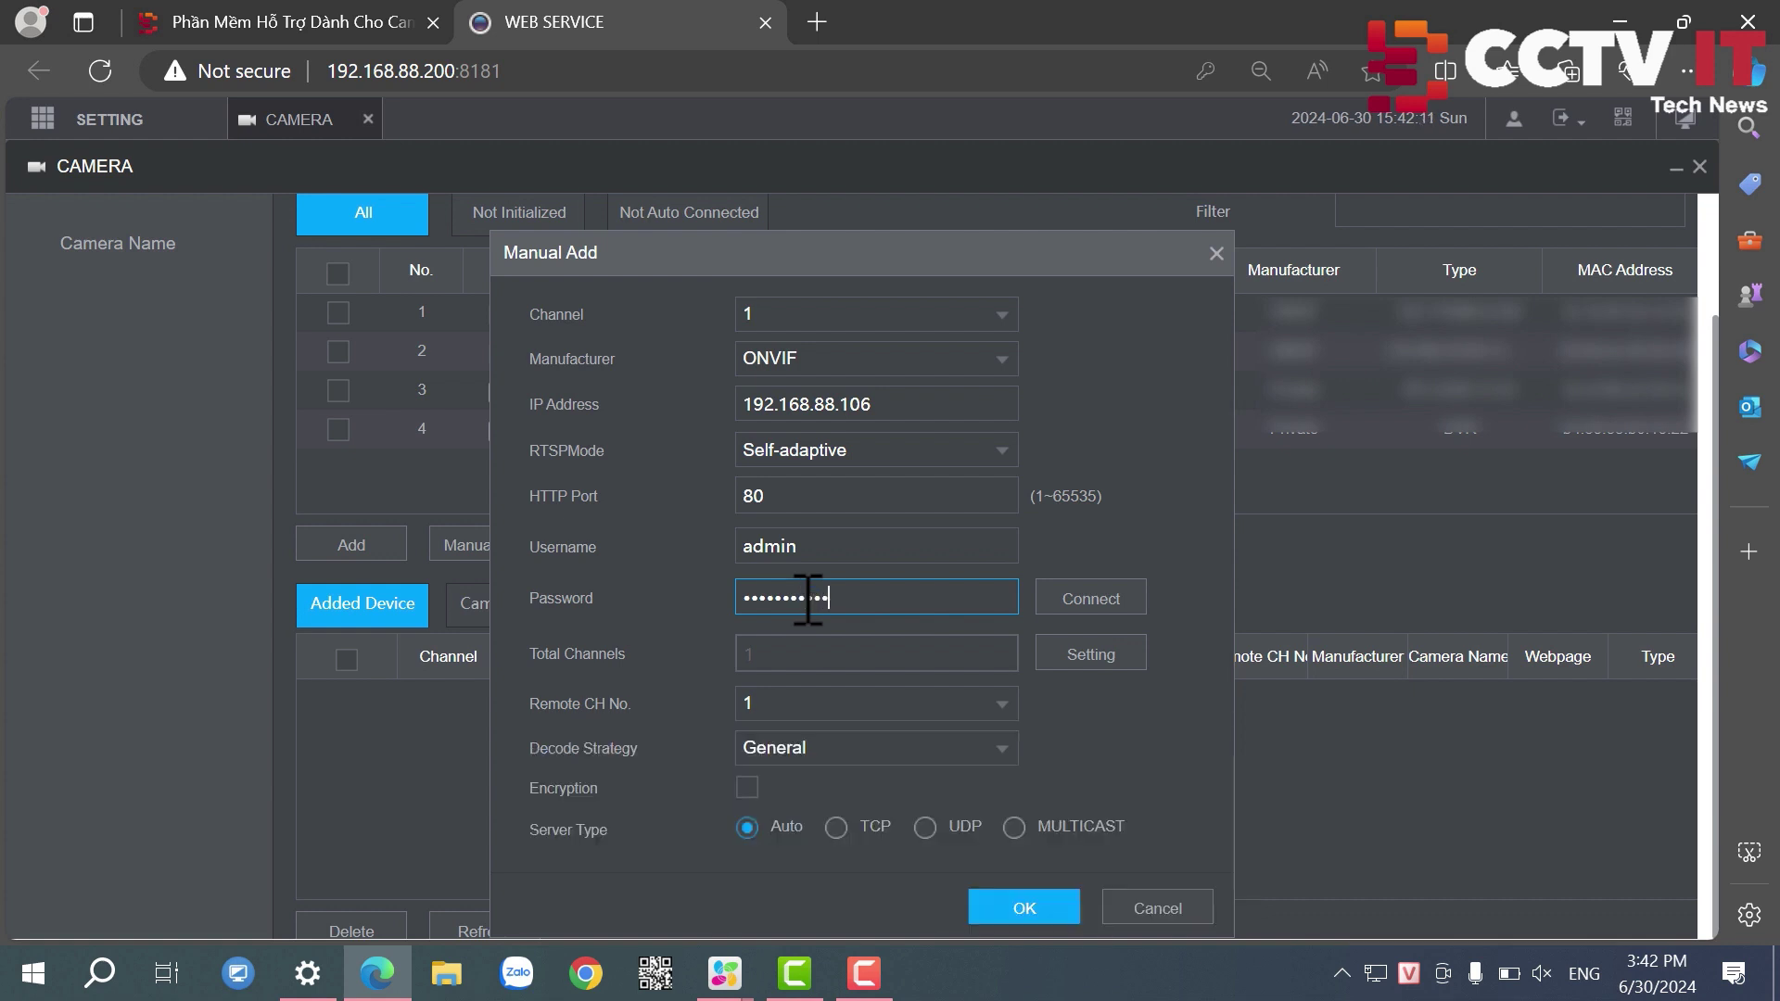
Step: Confirm the ONVIF camera, refresh its status to online on channel 1, and close camera settings
left_click(997, 906)
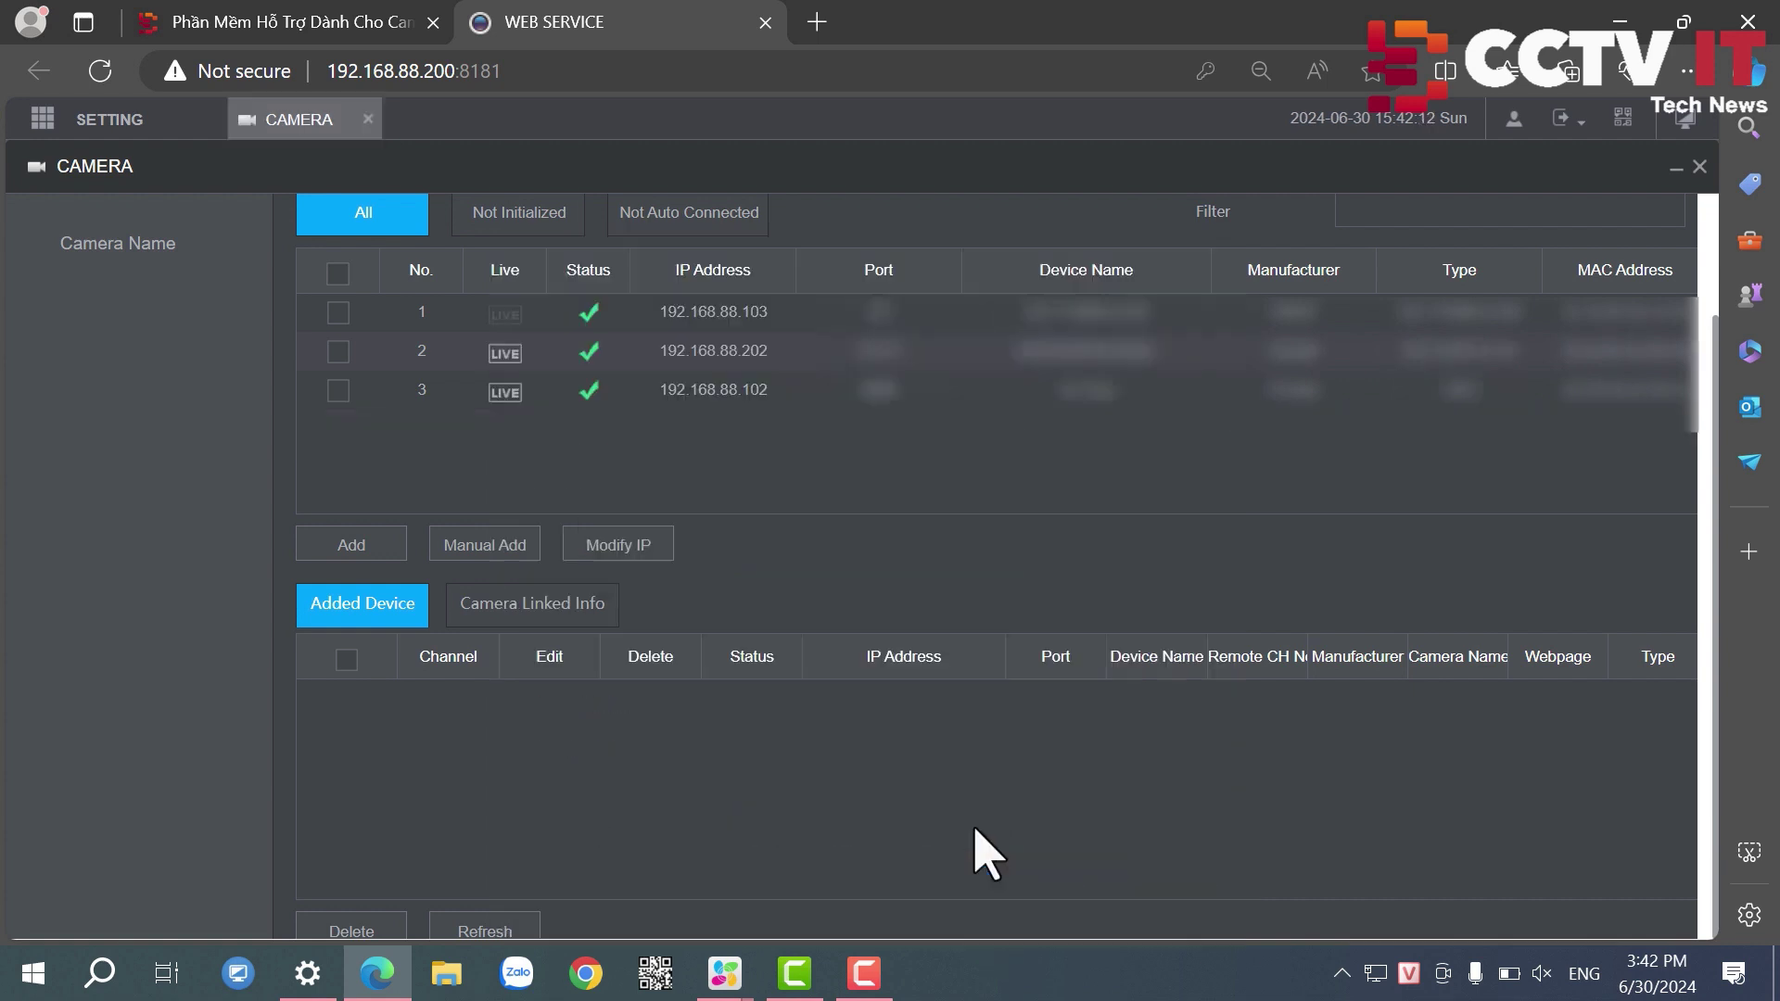
left_click(521, 927)
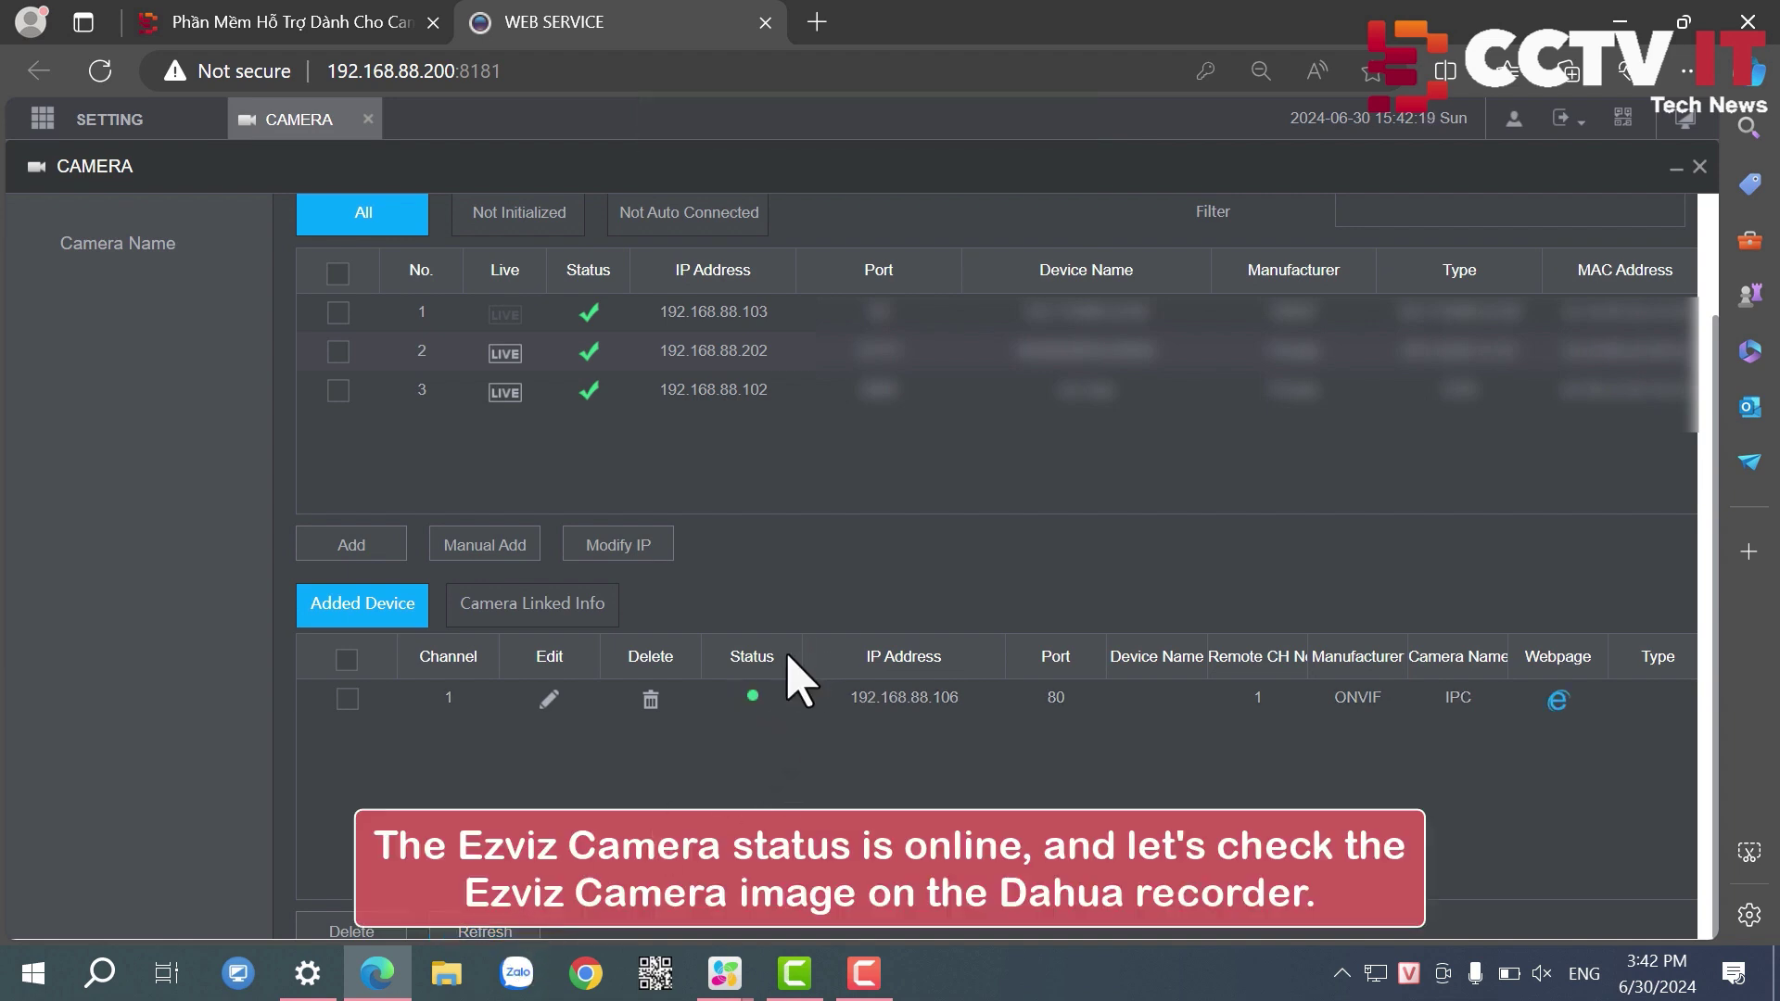
left_click(1686, 129)
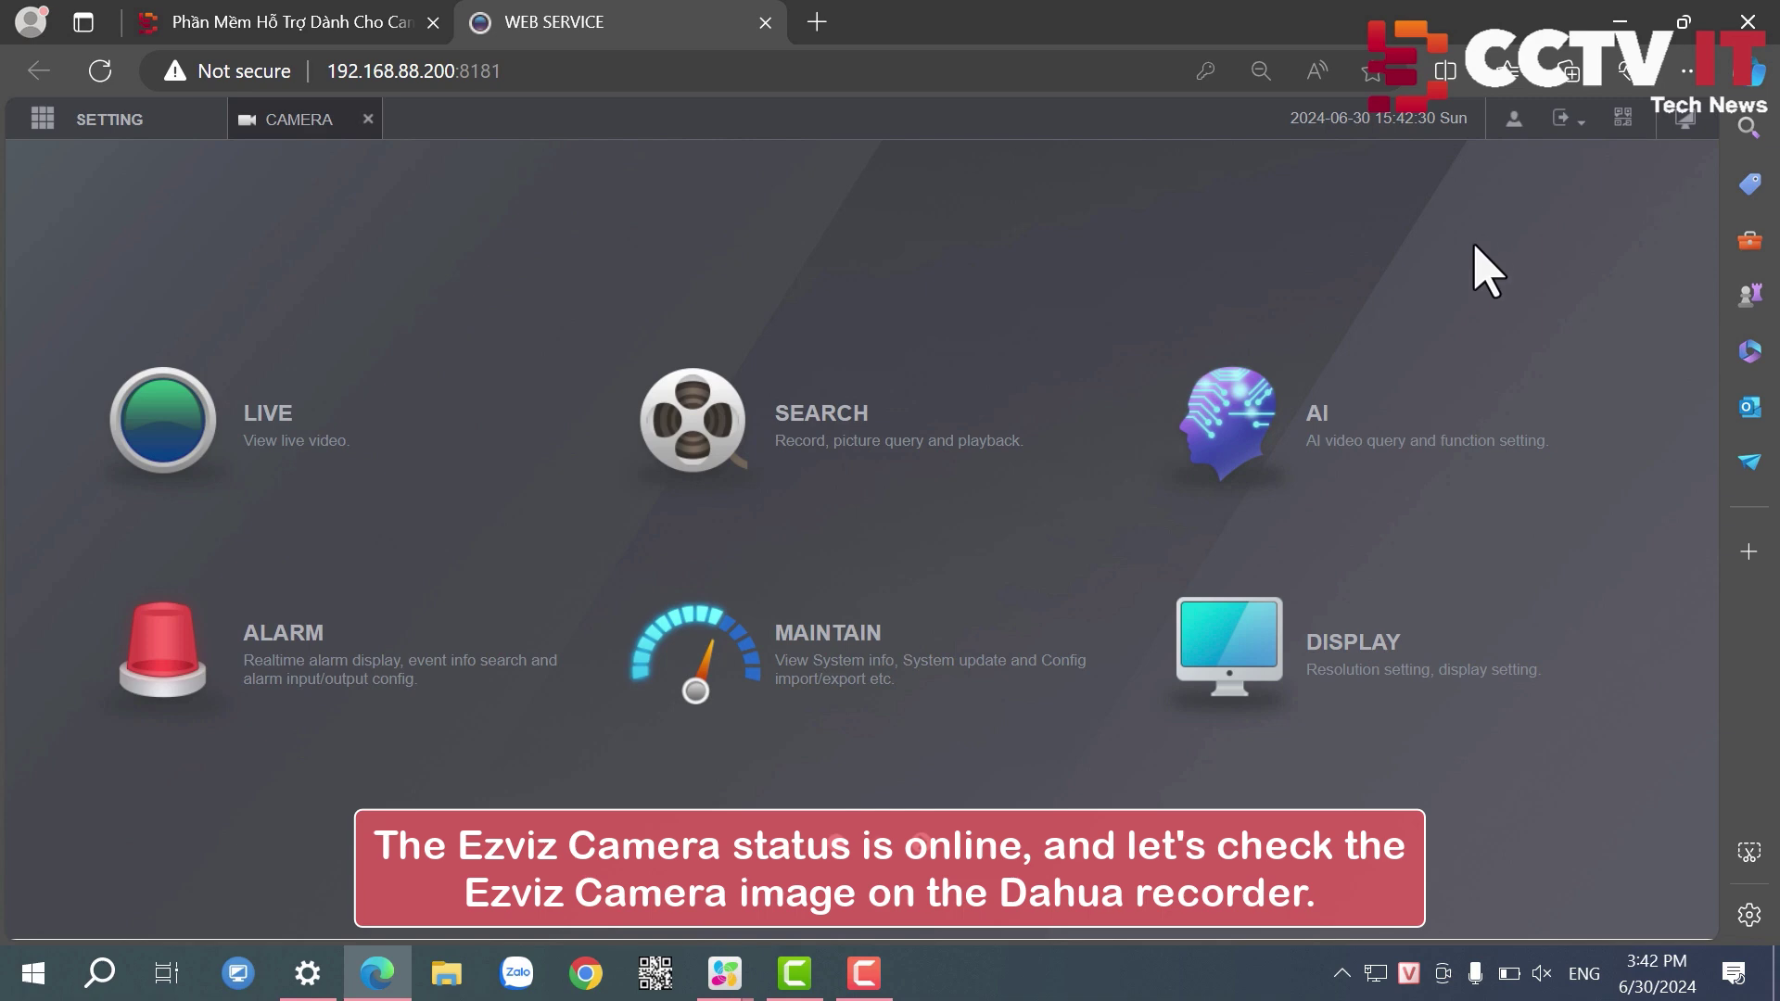
Step: Play the D1 IPC channel's main stream in the Live view
left_click(243, 454)
left_click(250, 336)
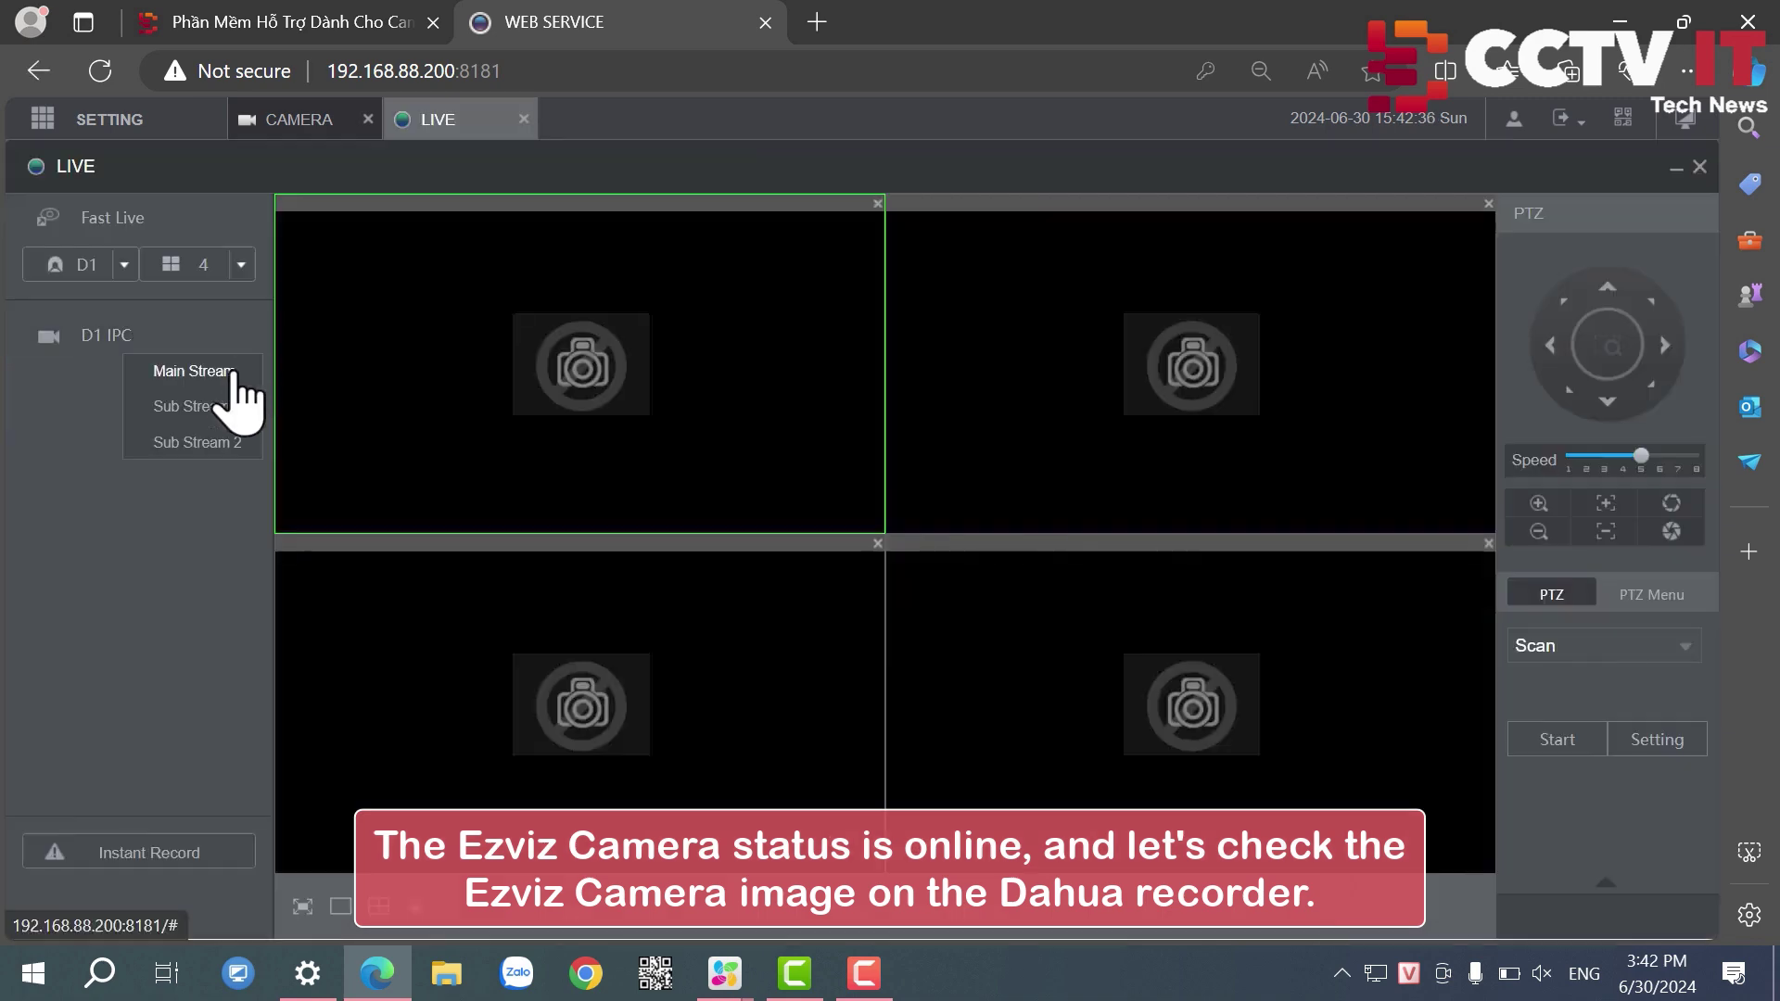
left_click(232, 371)
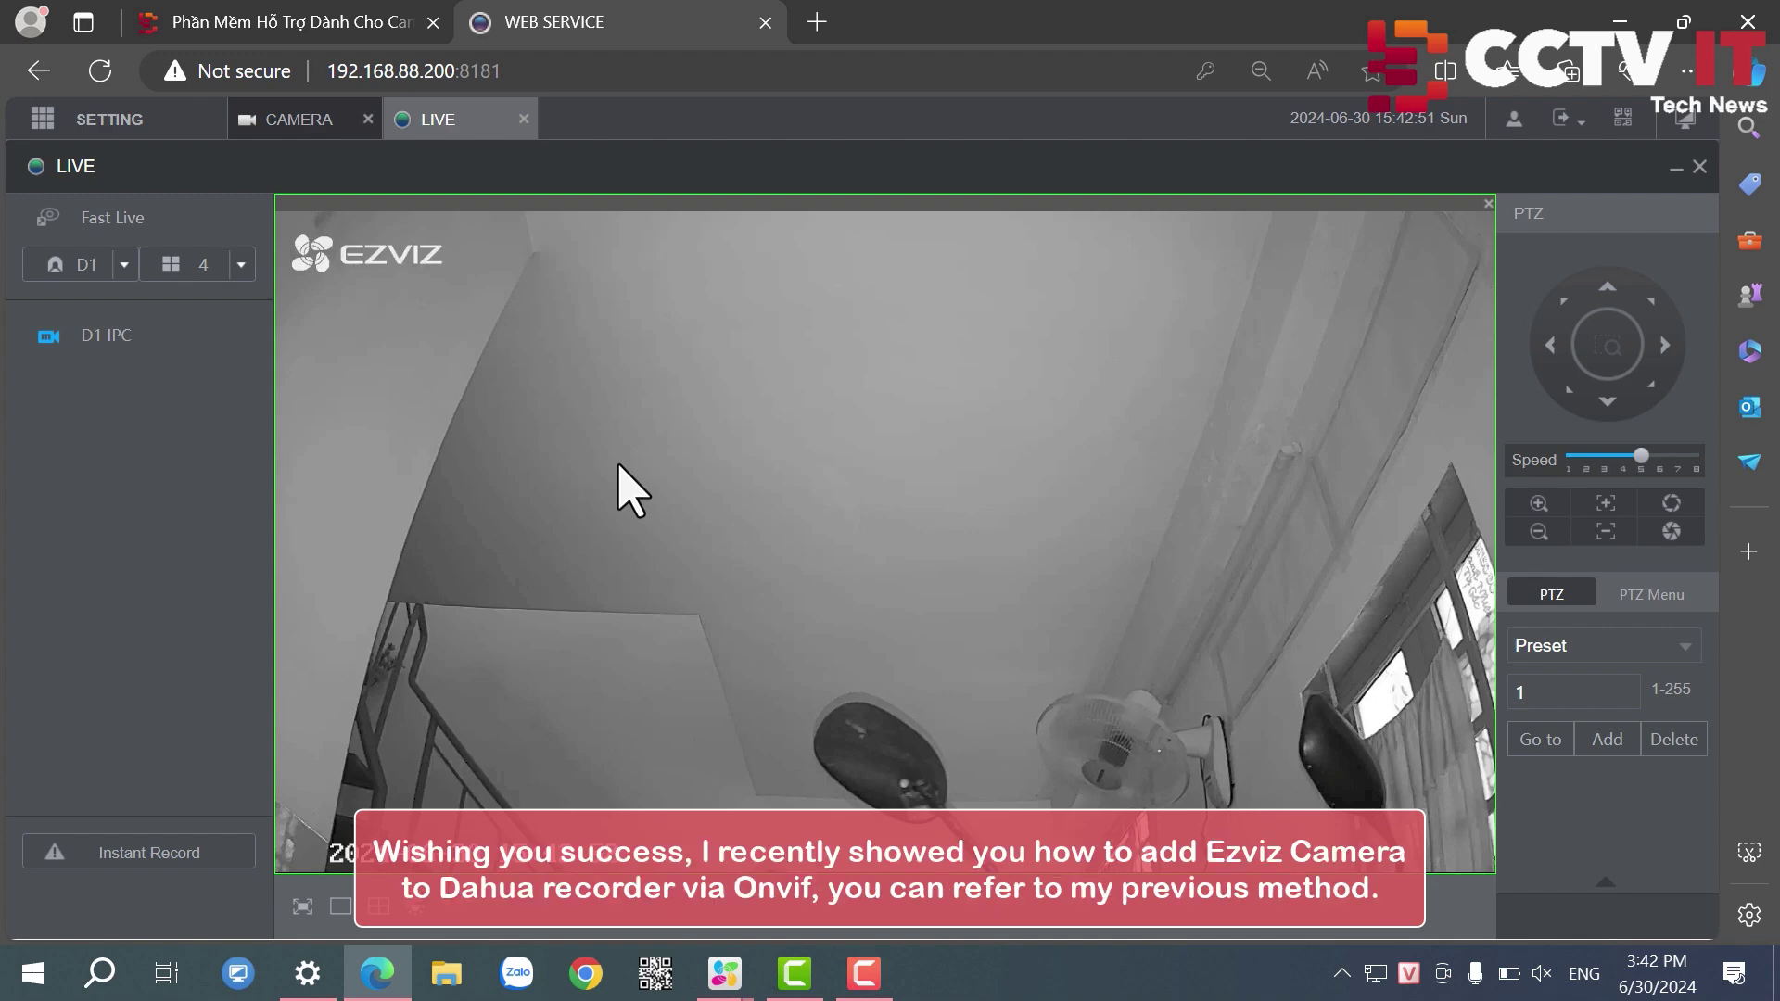